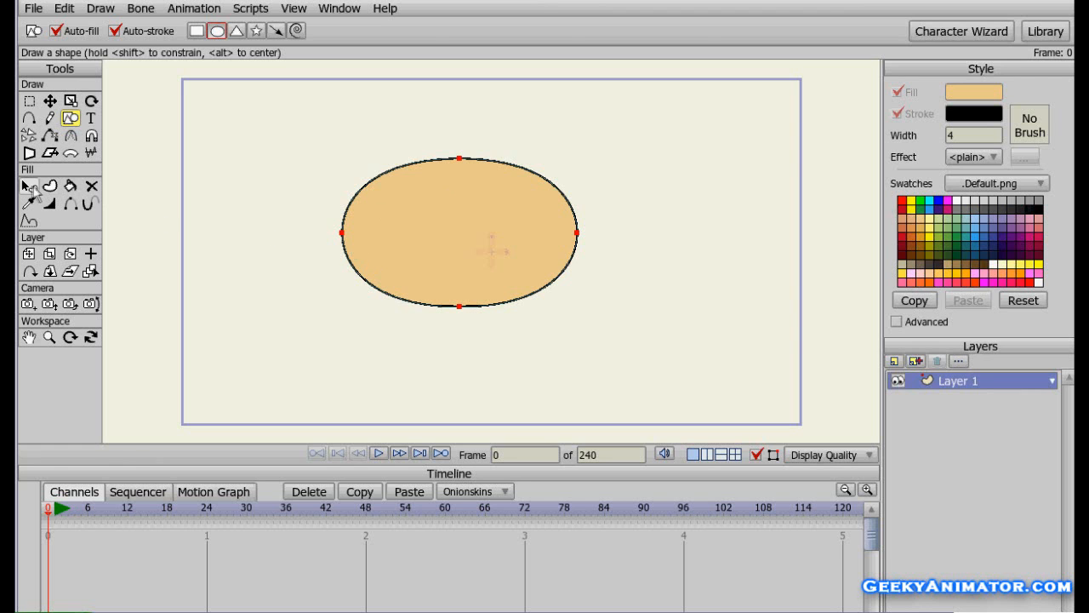
Apply the Shaded effect to the ellipse and turn its light angle to about 129 degrees
left_click(29, 187)
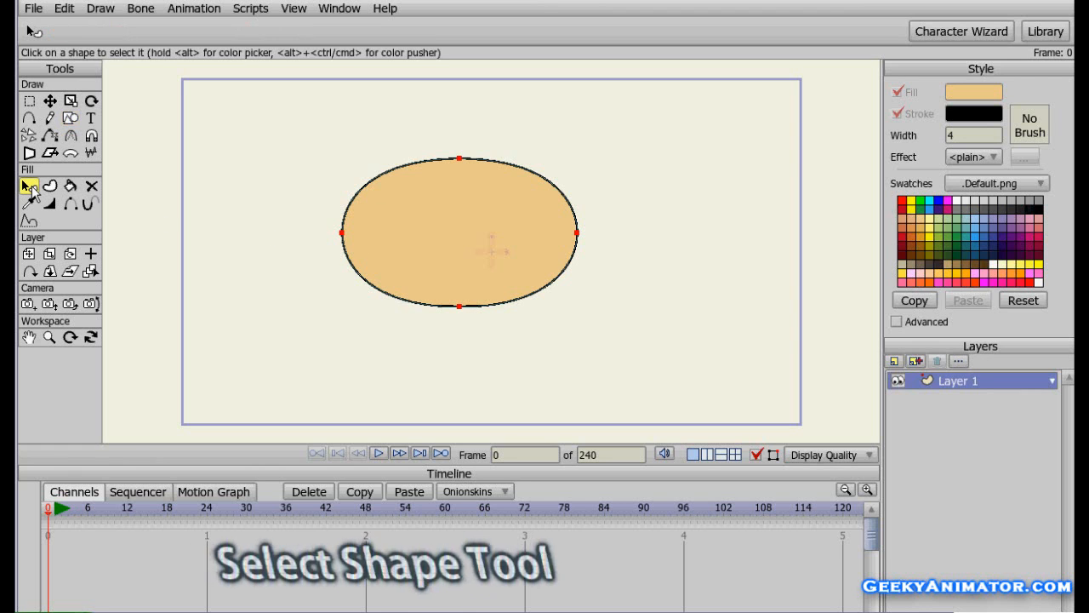
left_click(529, 248)
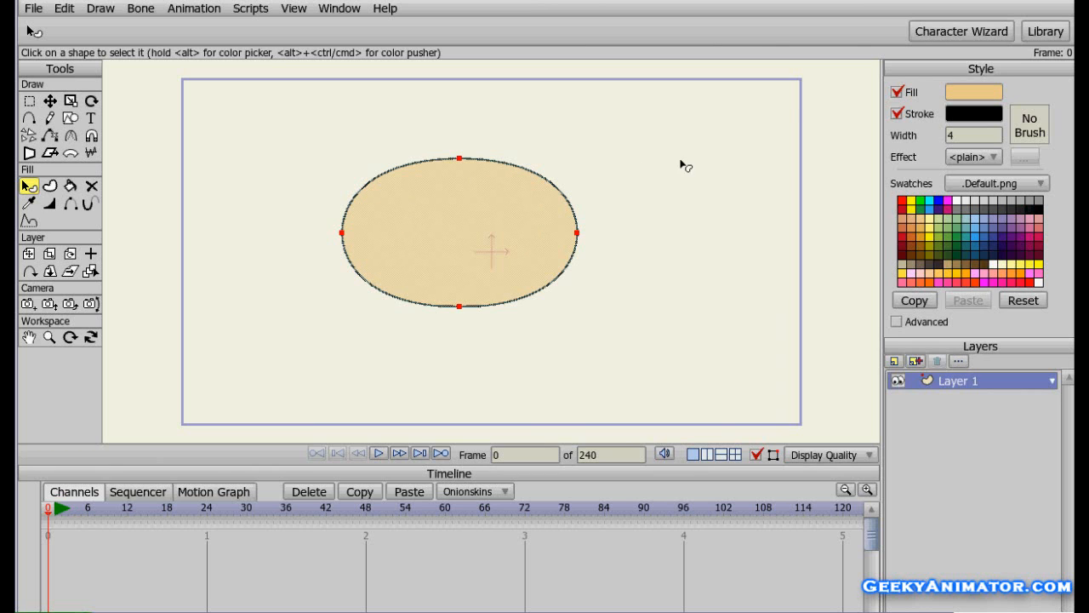
left_click(998, 159)
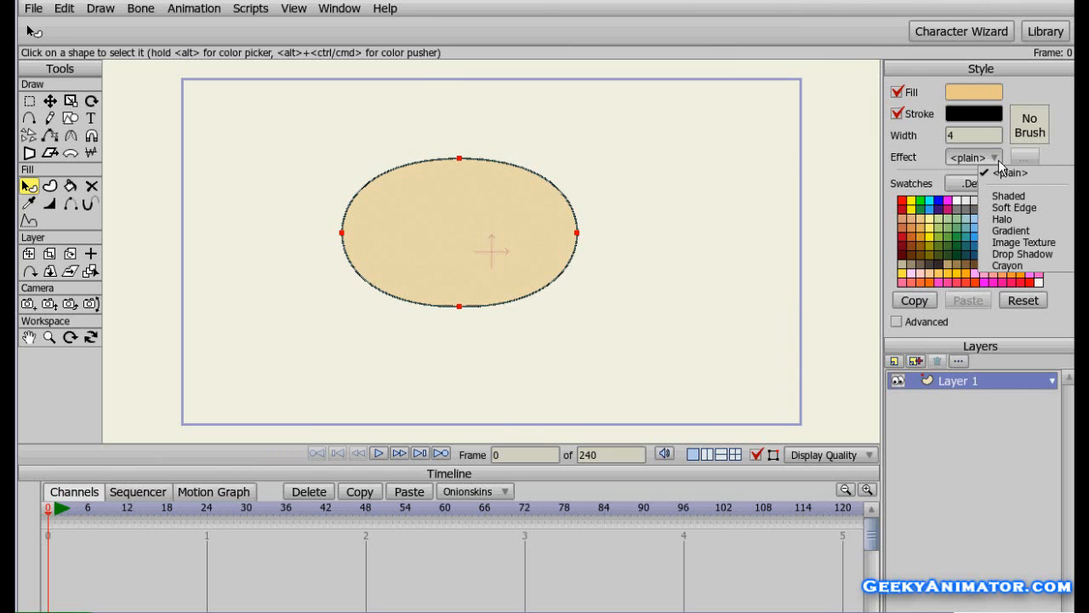
left_click(1047, 194)
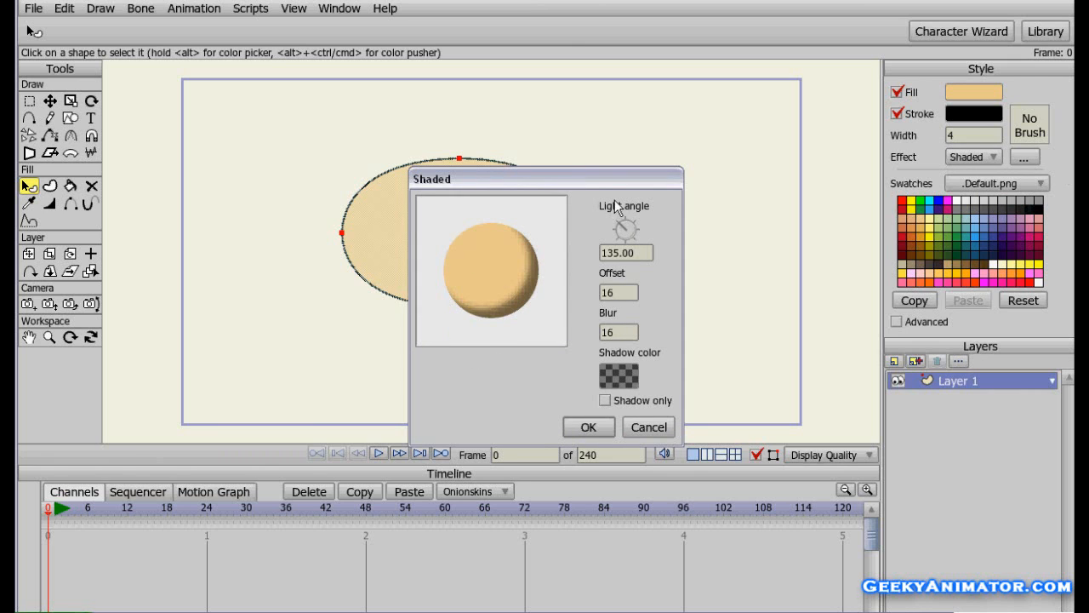
mouse_move(620, 223)
left_mouse_down()
mouse_move(638, 217)
mouse_move(624, 227)
left_mouse_up()
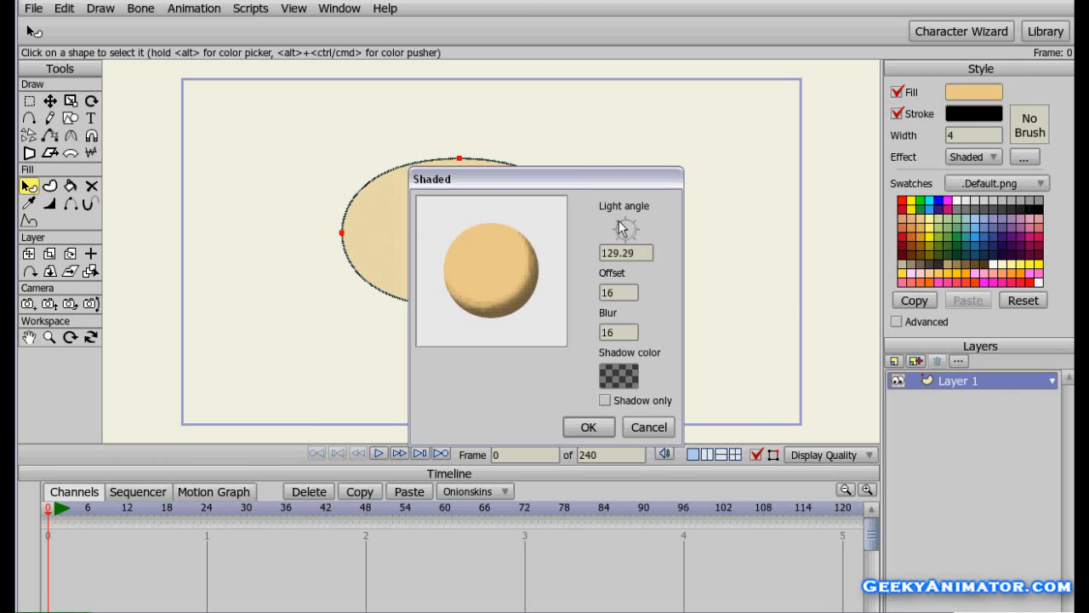
Set the shading's offset to 8 and its blur to 32
double_click(620, 295)
type("8")
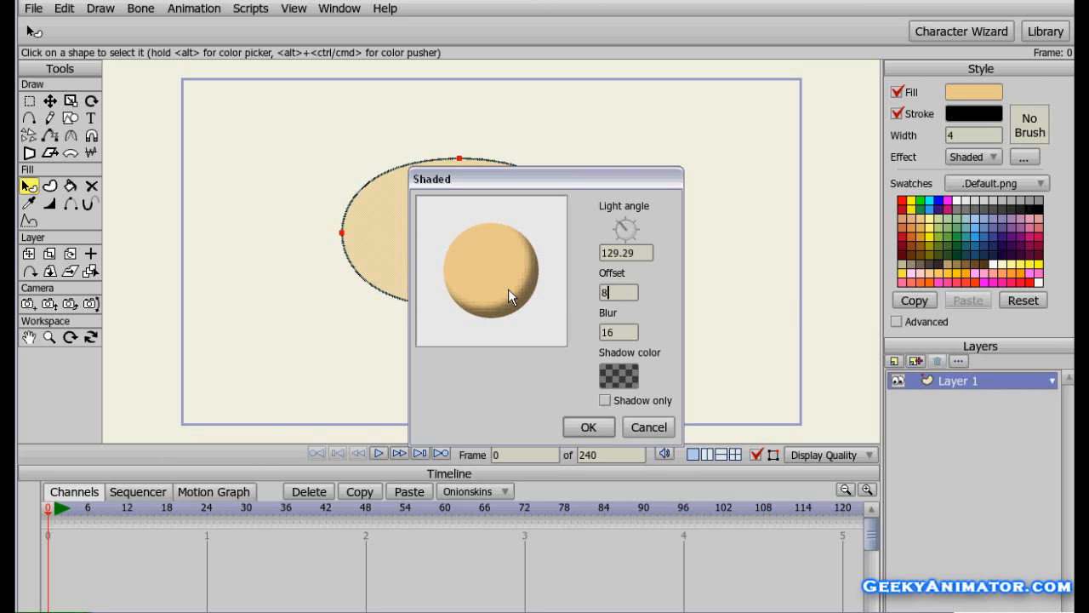
left_click(618, 333)
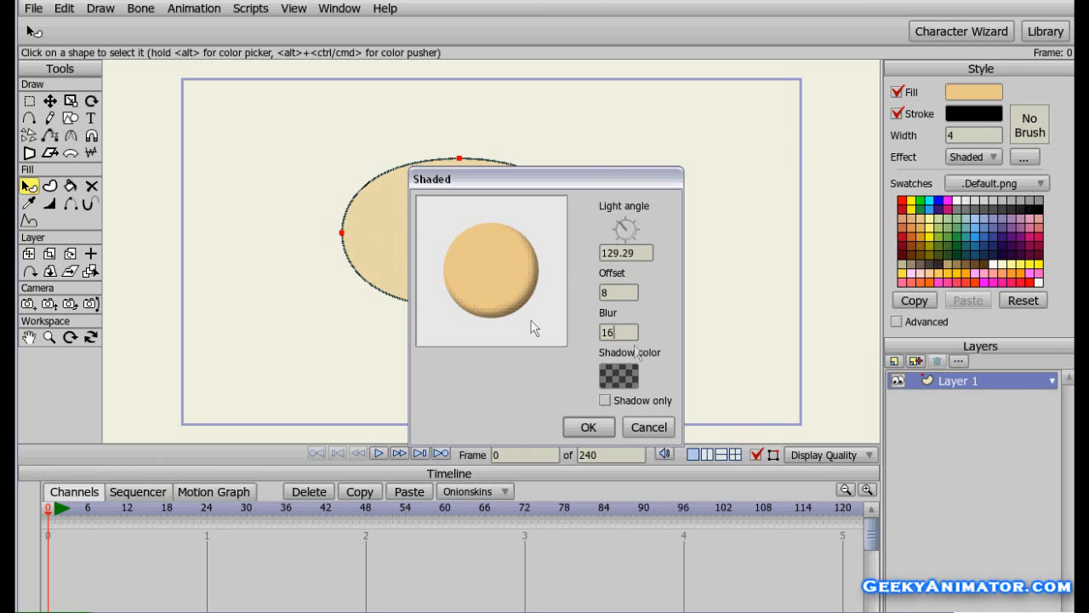
key("BackSpace")
type("6")
left_click_drag(611, 332, 597, 336)
type("32")
left_click(635, 294)
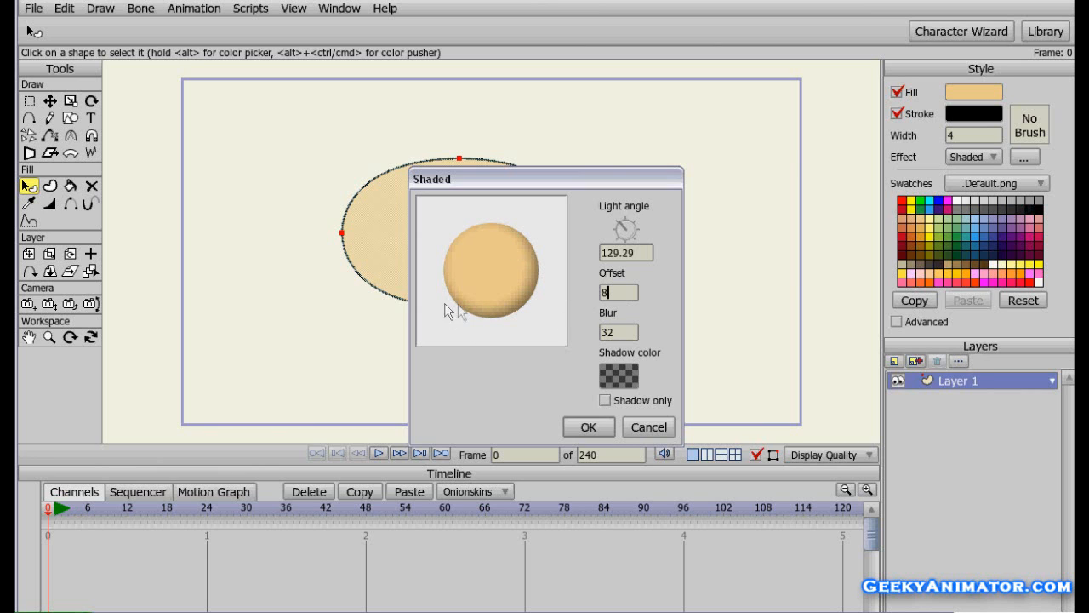
Try a dark yellow shadow color (826500) for the shading and return it to black (000000)
left_click(616, 377)
mouse_move(666, 357)
left_mouse_down()
mouse_move(783, 327)
mouse_move(782, 249)
mouse_move(786, 374)
mouse_move(755, 351)
mouse_move(766, 349)
left_mouse_up()
left_click(748, 361)
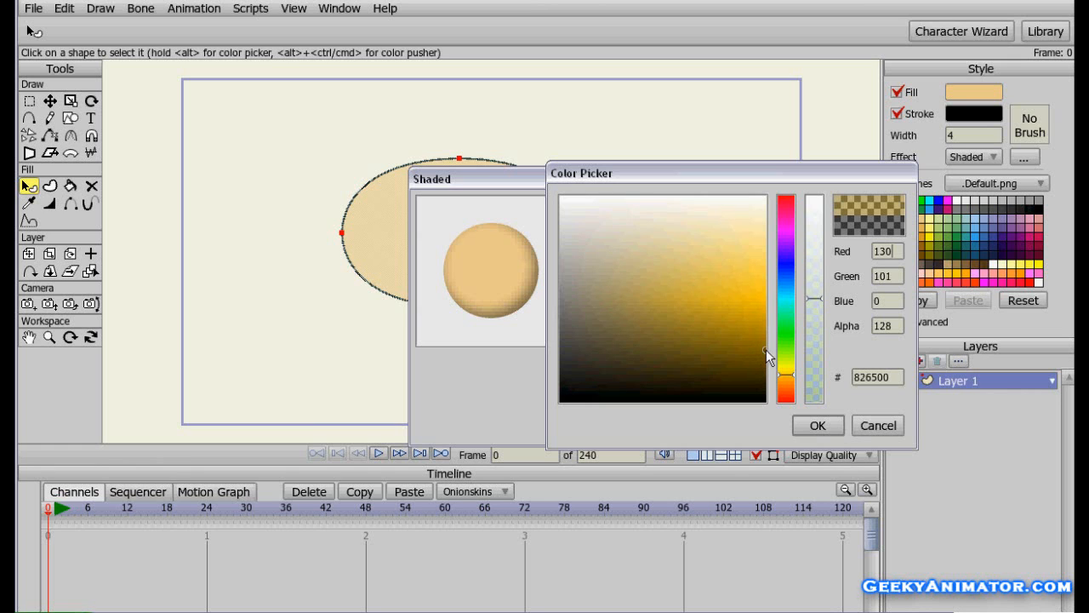
mouse_move(708, 352)
left_mouse_down()
mouse_move(615, 367)
mouse_move(563, 411)
left_mouse_up()
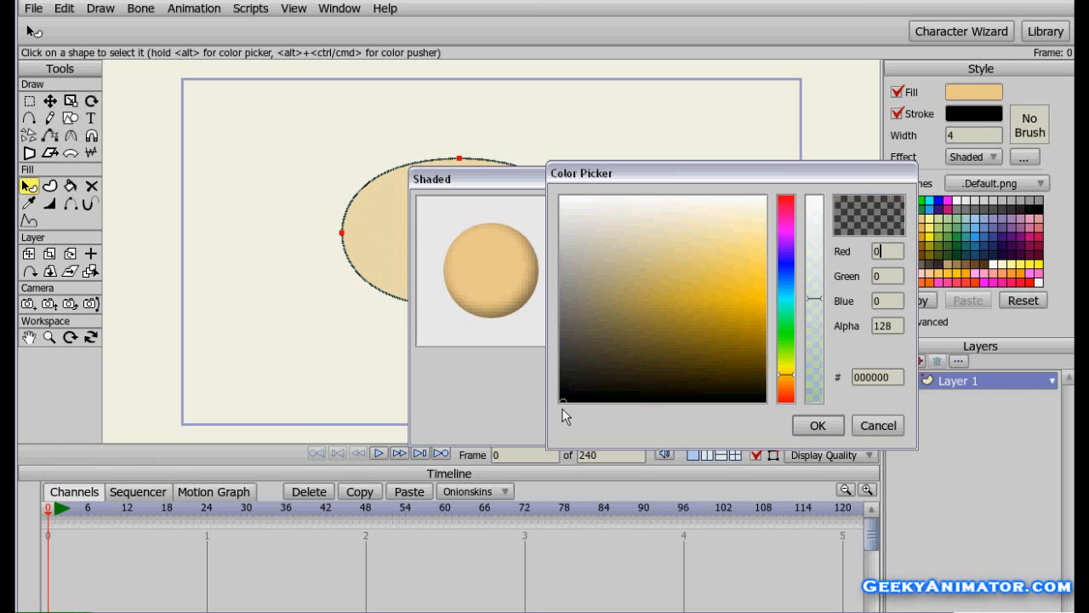
left_click(815, 424)
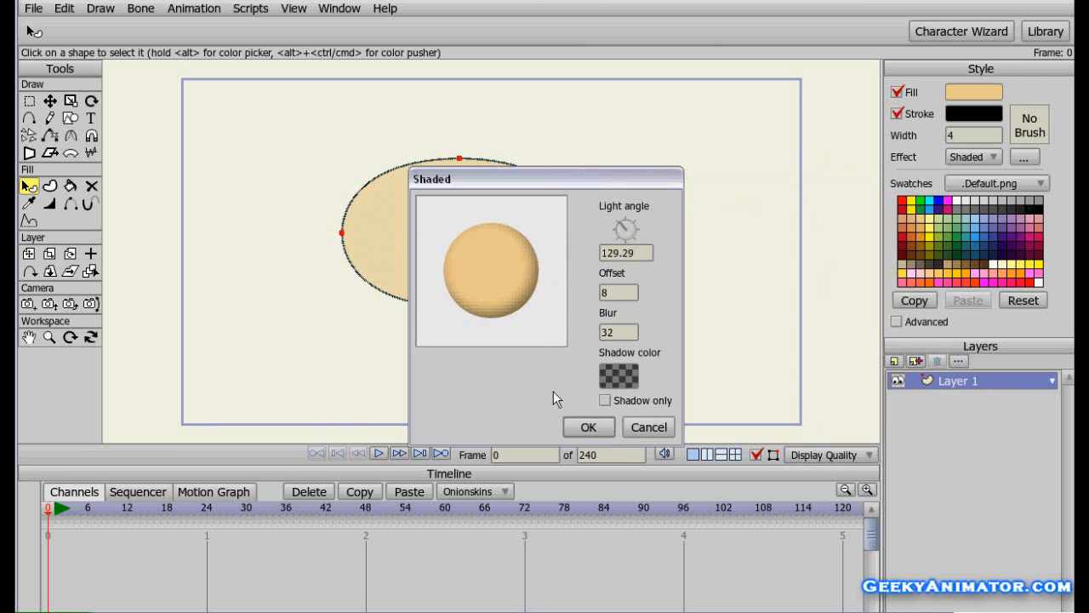
Enable Shadow only for the ellipse's shading, apply the effect, and preview the rendered frame
left_click(605, 399)
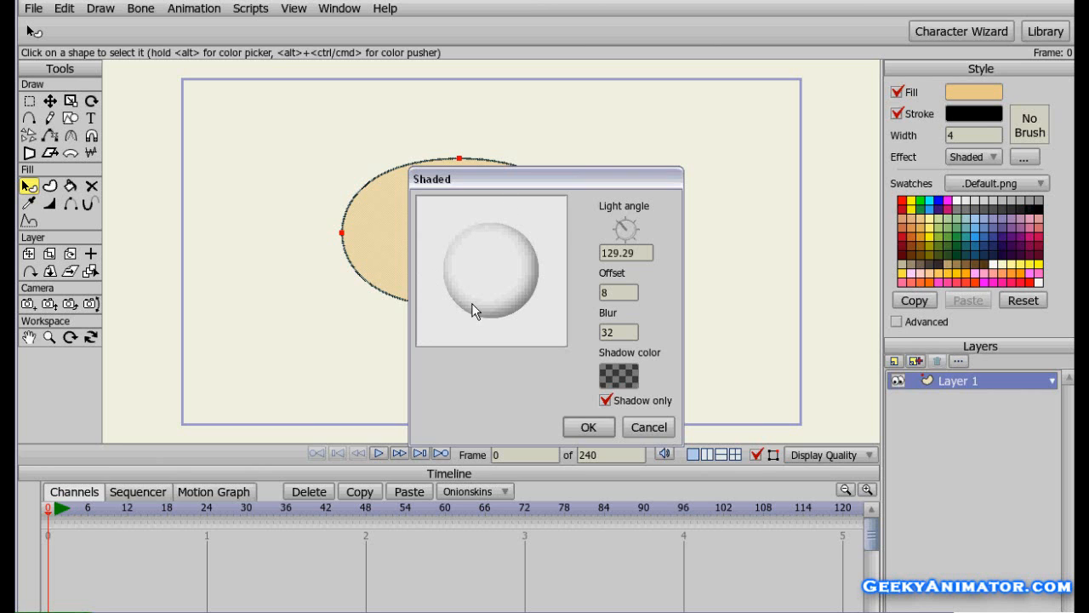
left_click(578, 428)
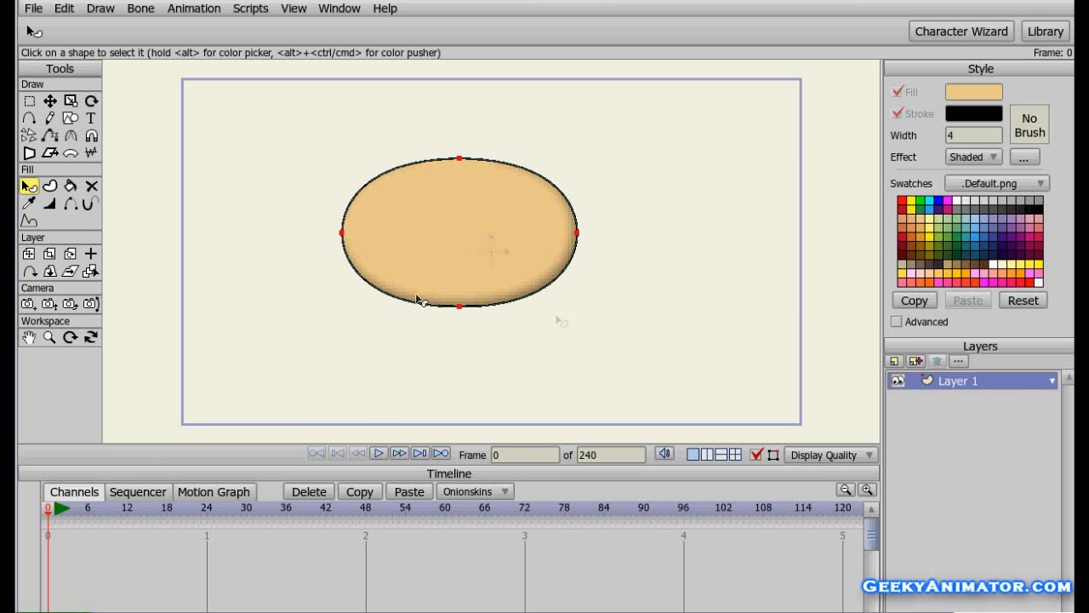
key("ctrl+r")
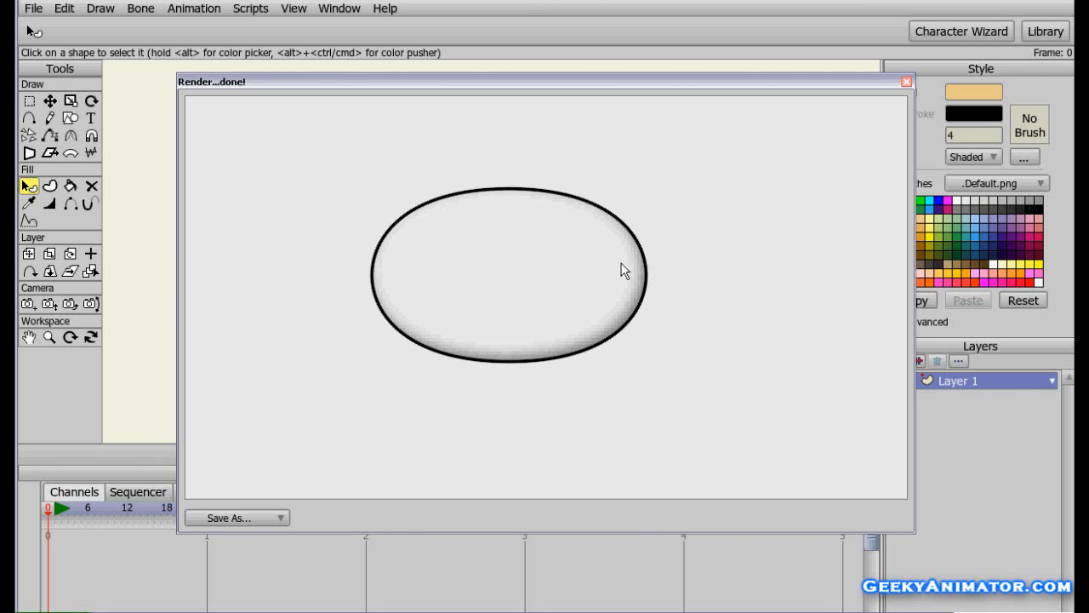
left_click(906, 82)
Disable Shadow only in the ellipse's Shaded effect settings and preview the rendered frame
left_click(502, 209)
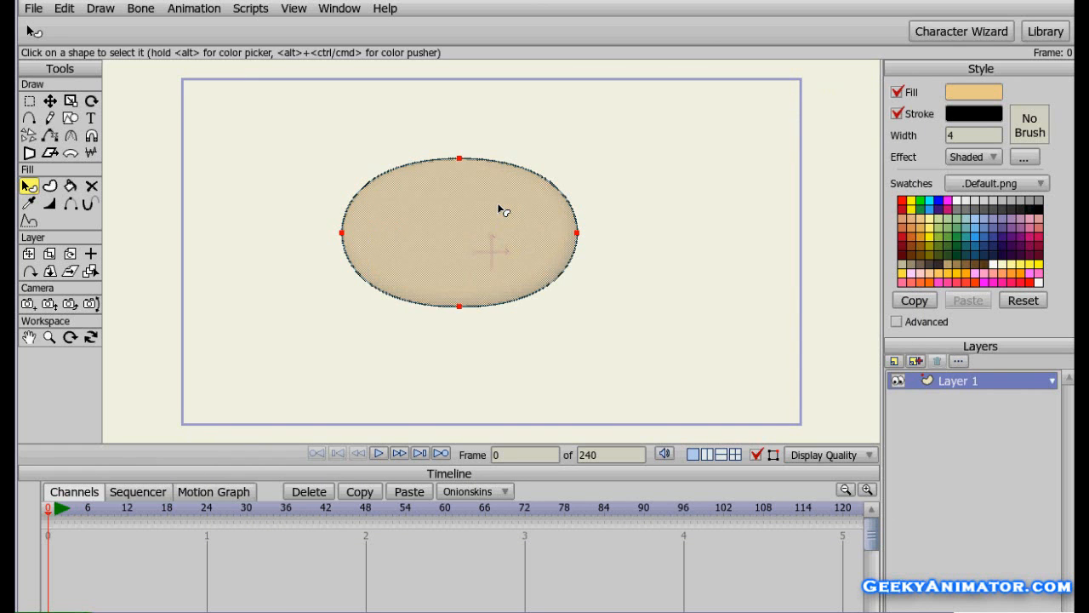
left_click(1035, 156)
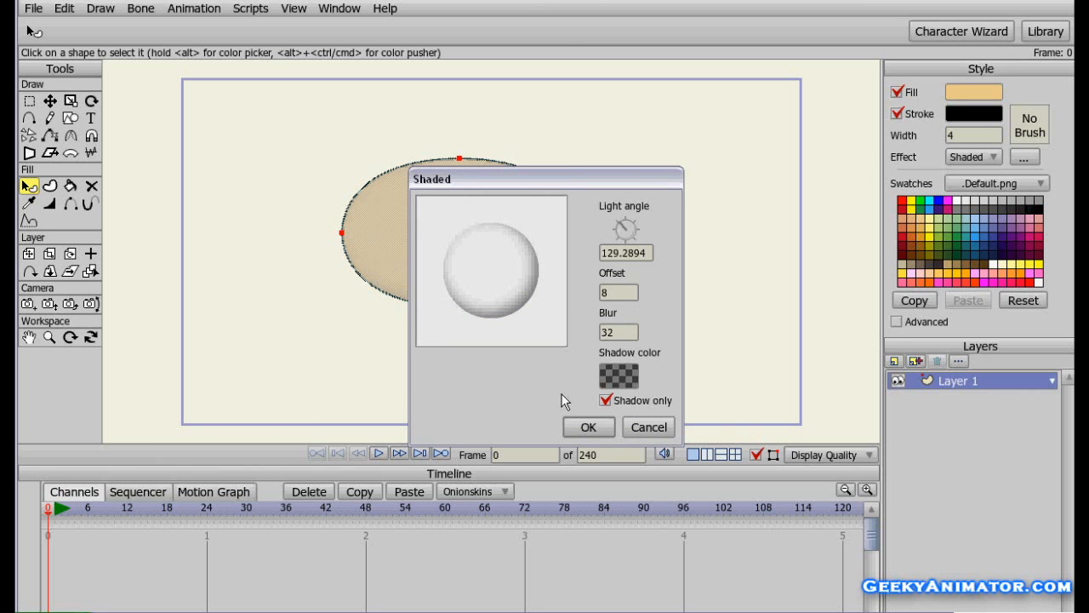
left_click(608, 398)
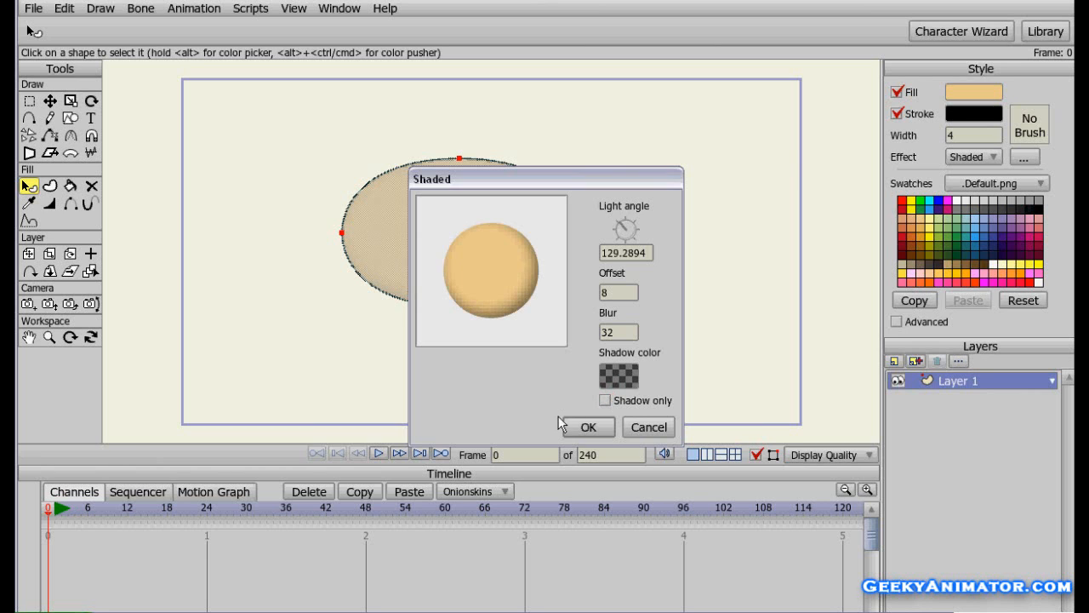
left_click(578, 426)
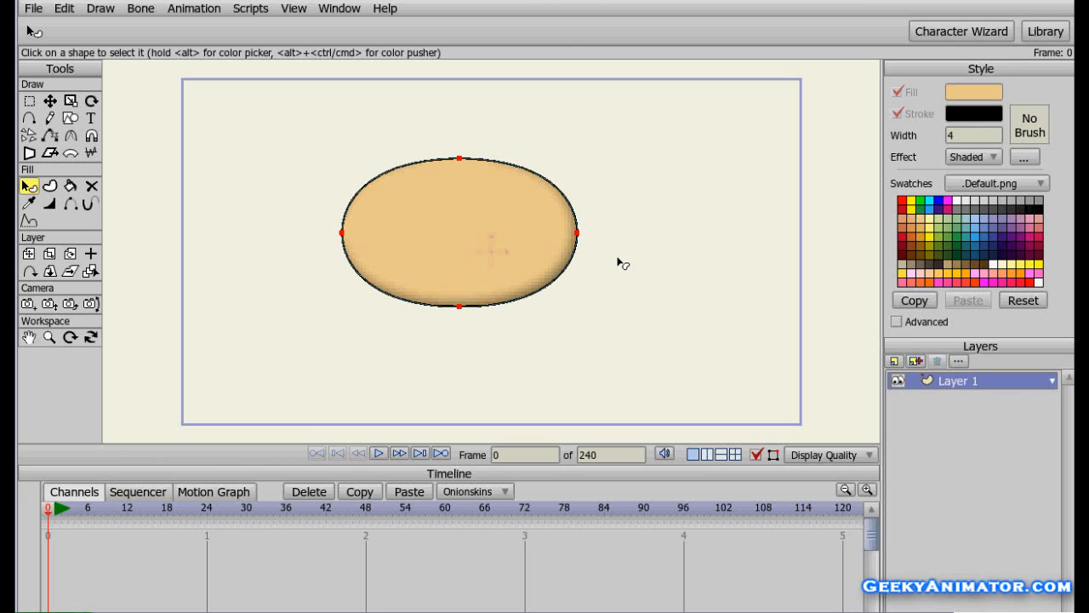
key("ctrl+r")
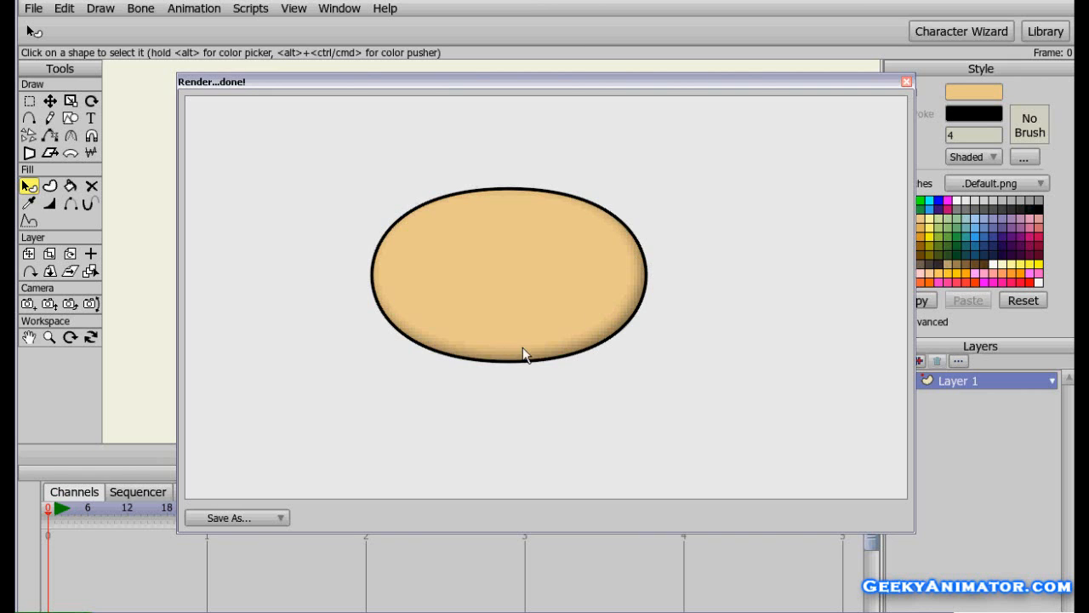
left_click(906, 83)
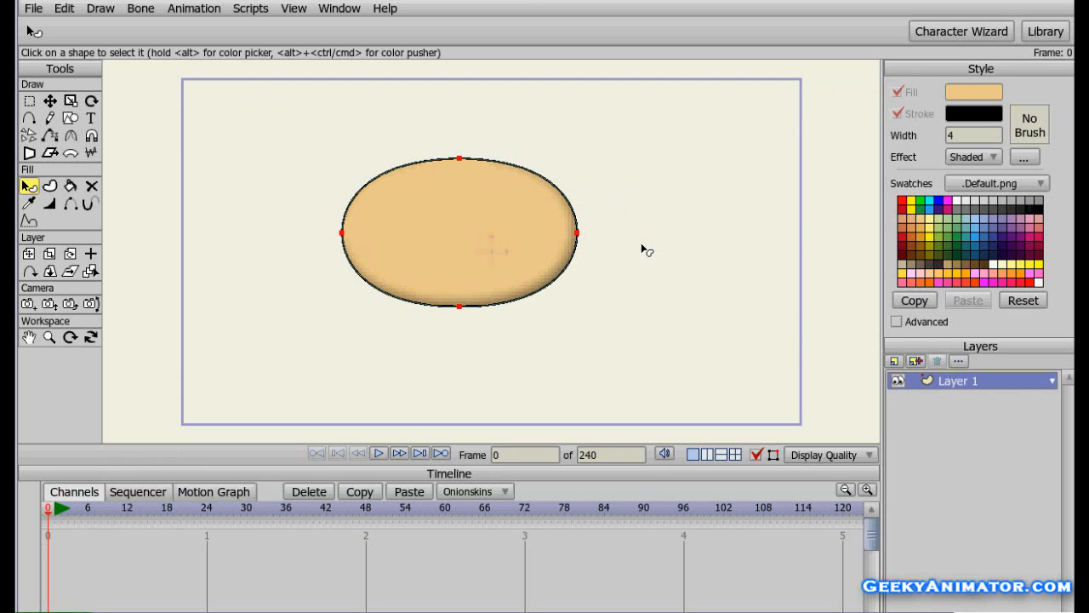
Change the ellipse's effect to Soft Edge with a blur radius of 32
left_click(517, 233)
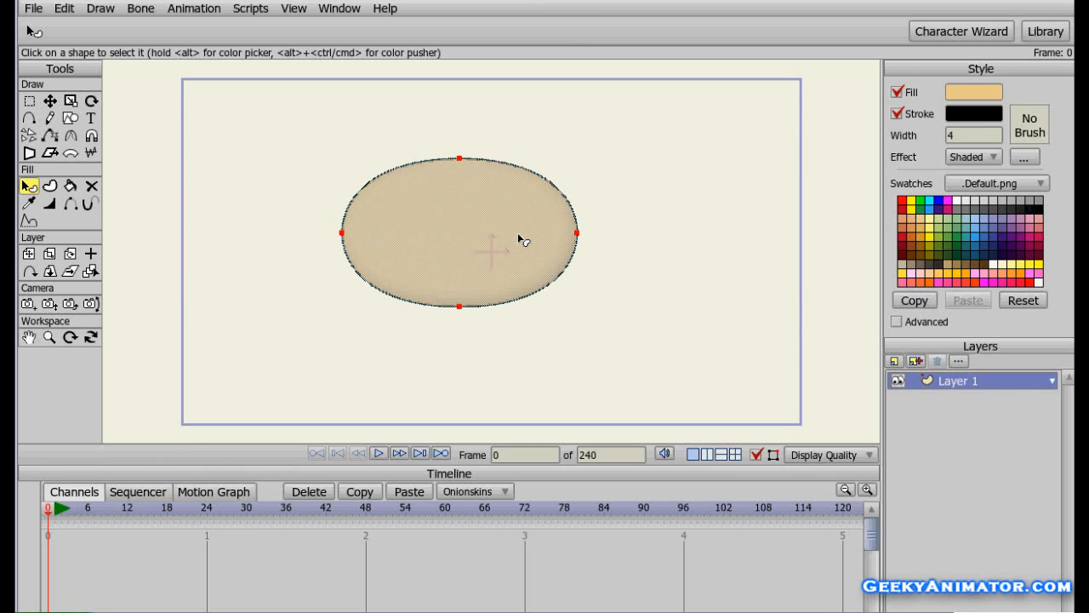
left_click(992, 158)
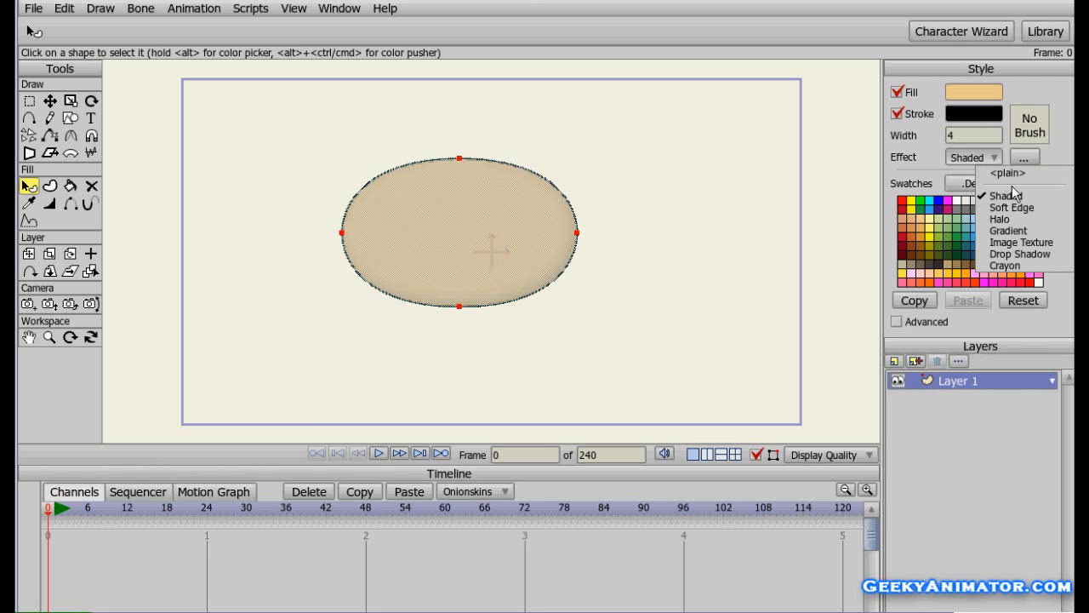
left_click(1055, 209)
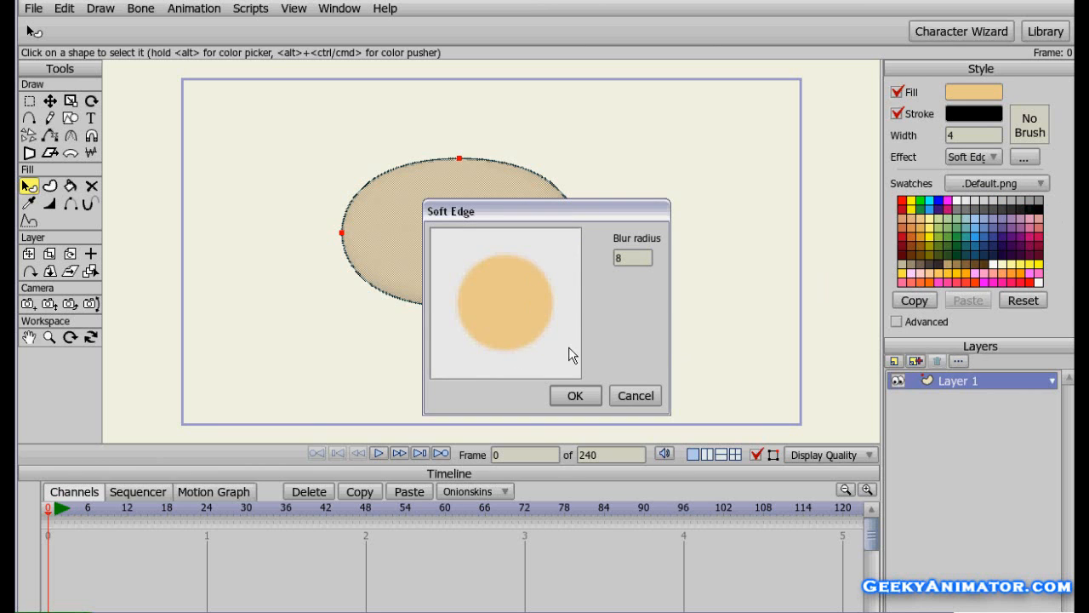
double_click(634, 257)
type("32")
left_click(570, 394)
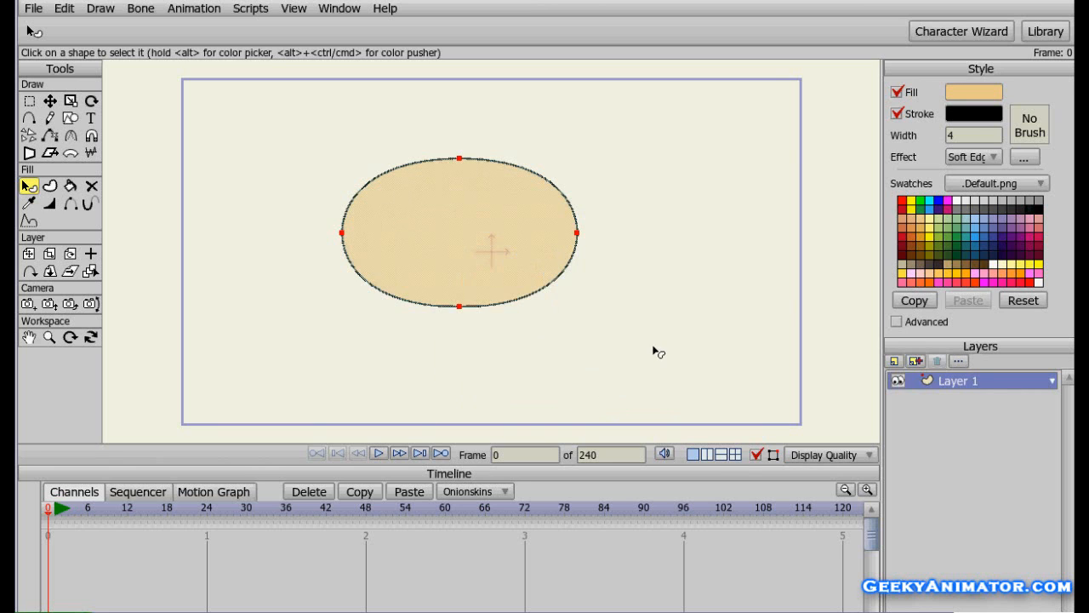
Deselect the ellipse and preview the rendered frame to examine the soft edge around its outline
left_click(655, 351)
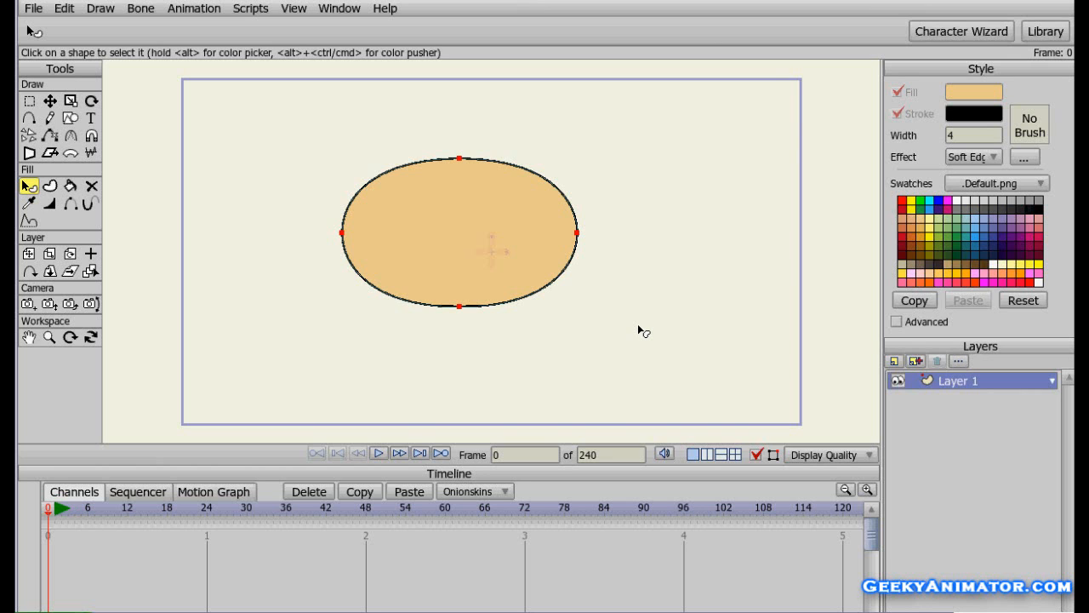
left_click(34, 10)
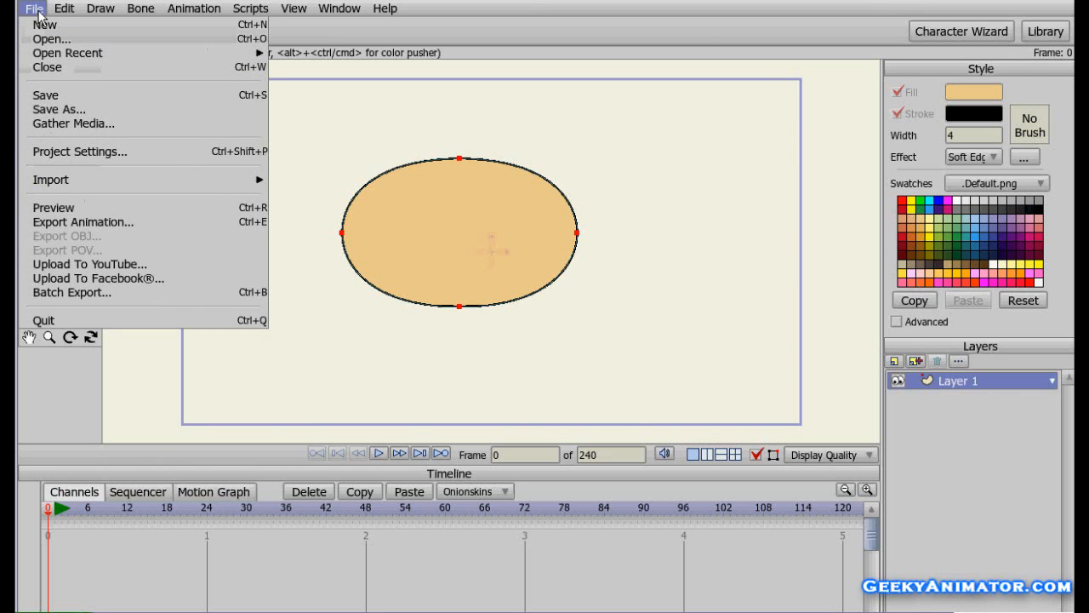
left_click(168, 205)
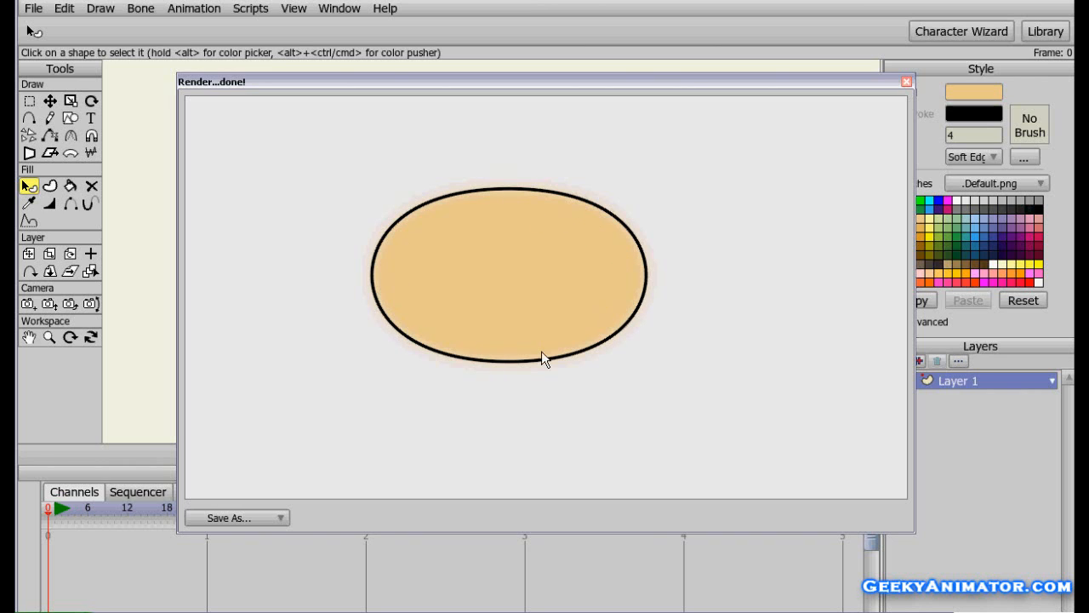
left_click(907, 82)
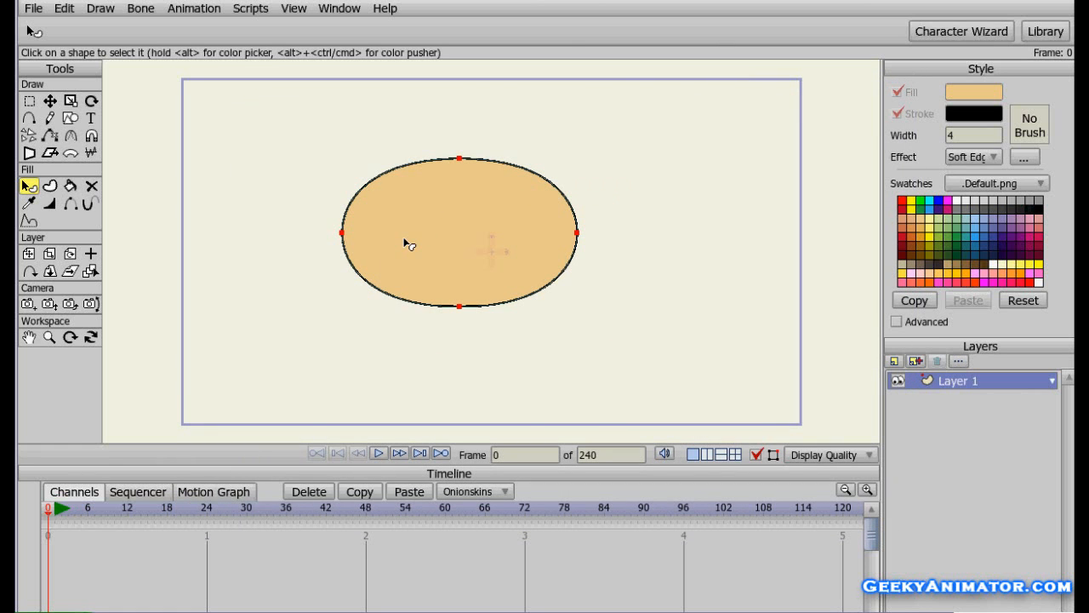
Hide all four outline edges of the ellipse and preview the render to examine the soft edge without a stroke
left_click(71, 203)
left_click(400, 168)
left_click(523, 168)
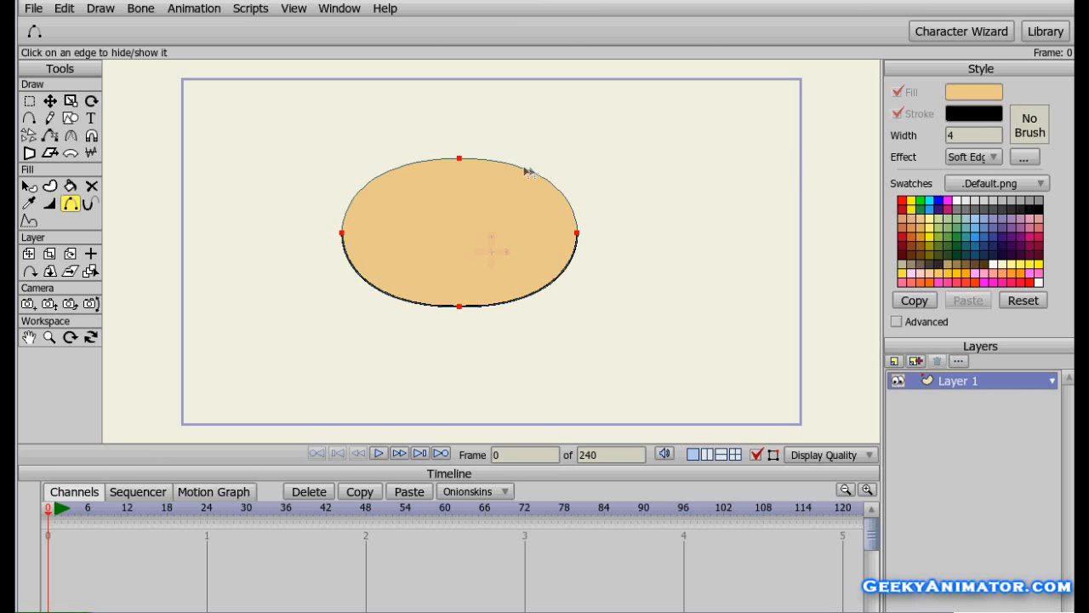
left_click(494, 315)
left_click(371, 293)
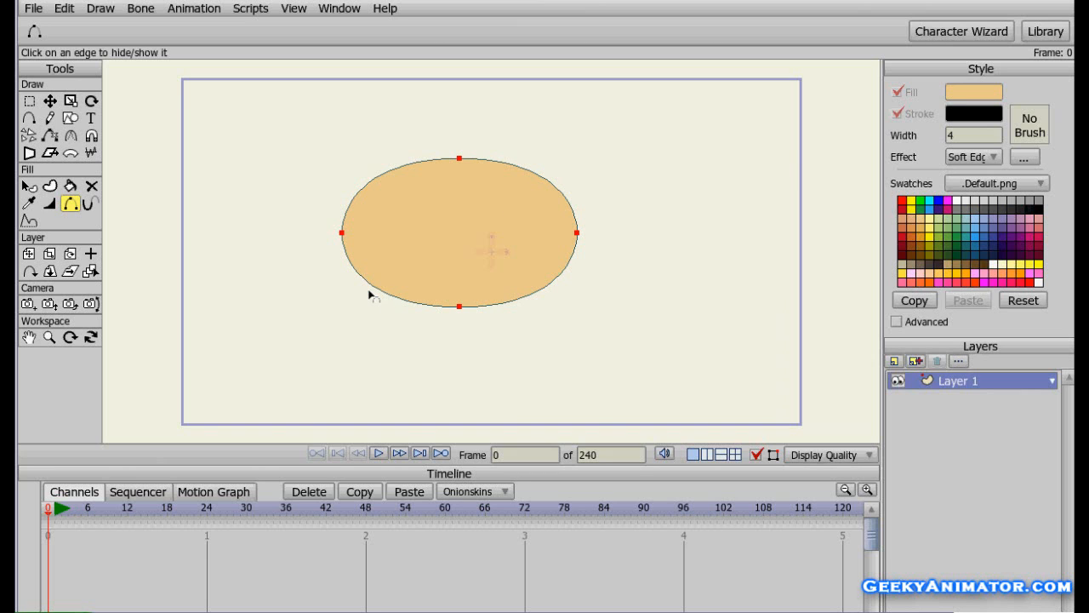
key("ctrl+r")
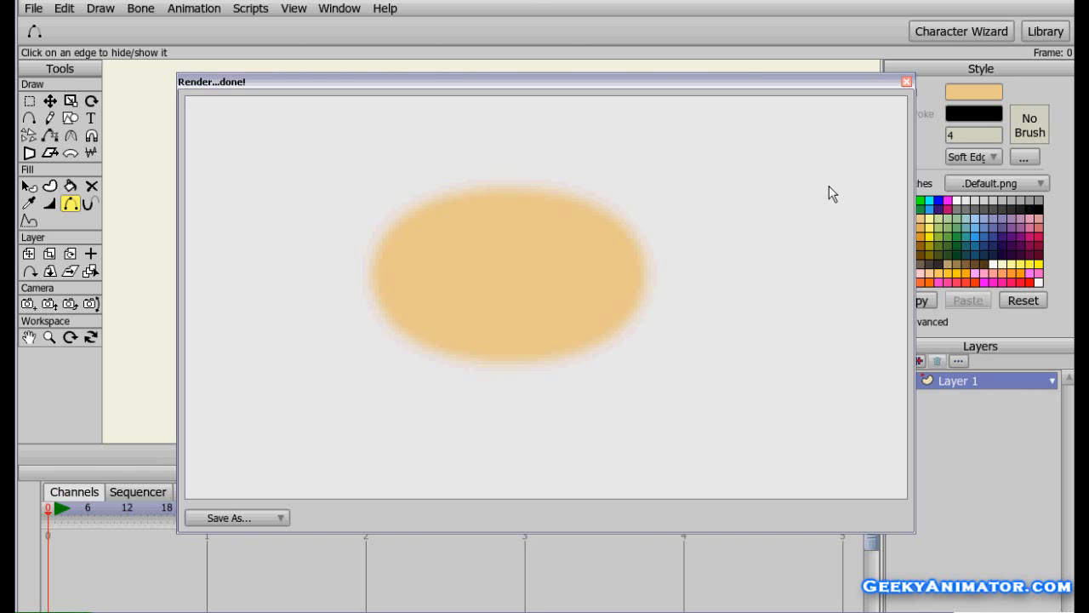
left_click(906, 82)
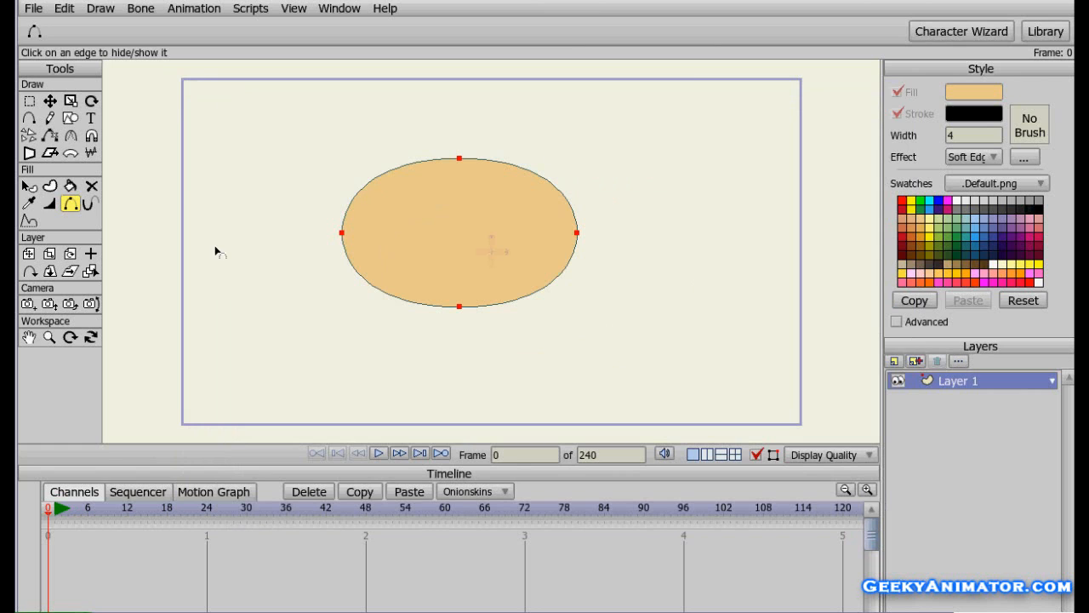
Show all four hidden outline edges of the ellipse again
left_click(348, 171)
left_click(522, 176)
left_click(415, 302)
left_click(545, 287)
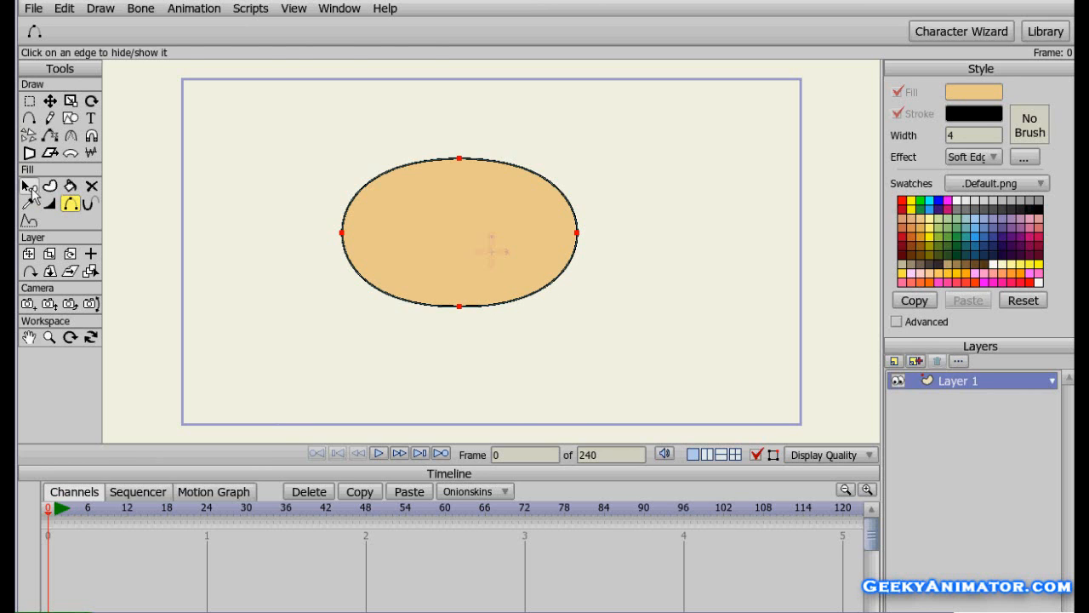
Select the ellipse and change its fill effect to Halo
left_click(29, 187)
left_click(510, 203)
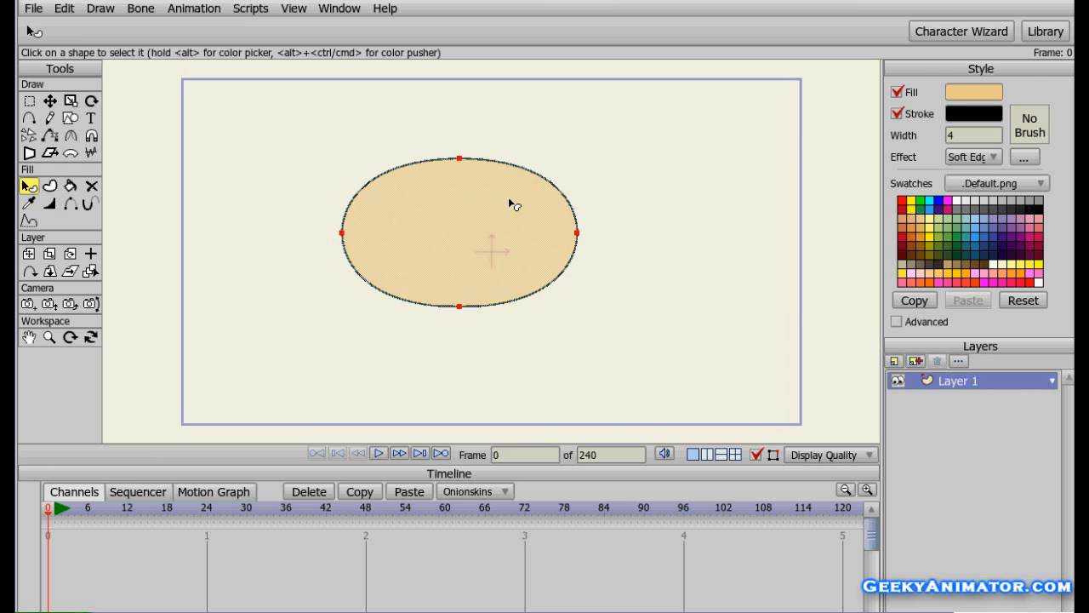
left_click(988, 163)
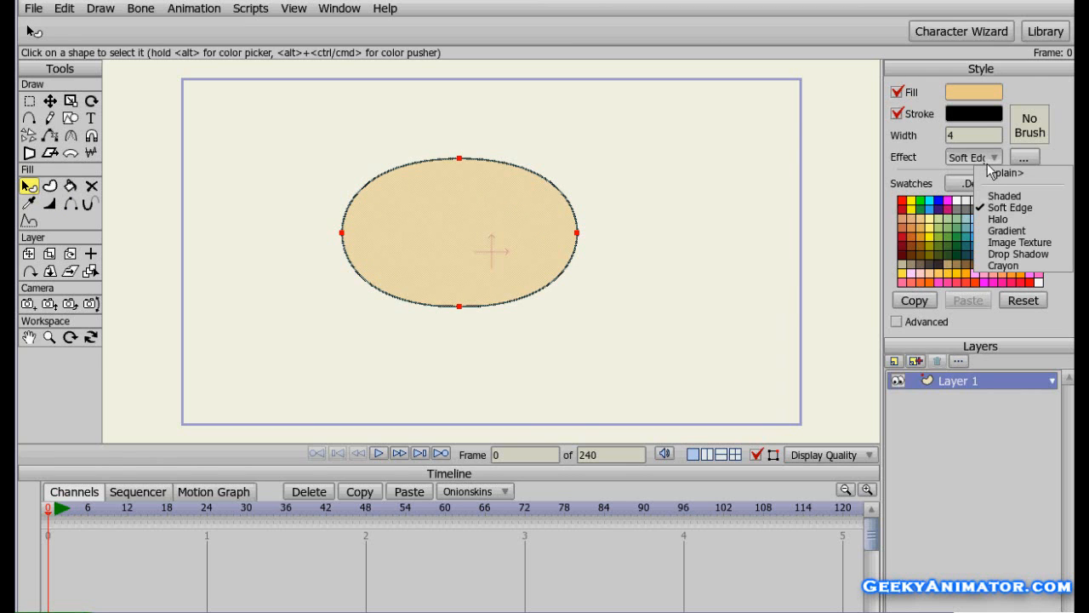
left_click(1008, 220)
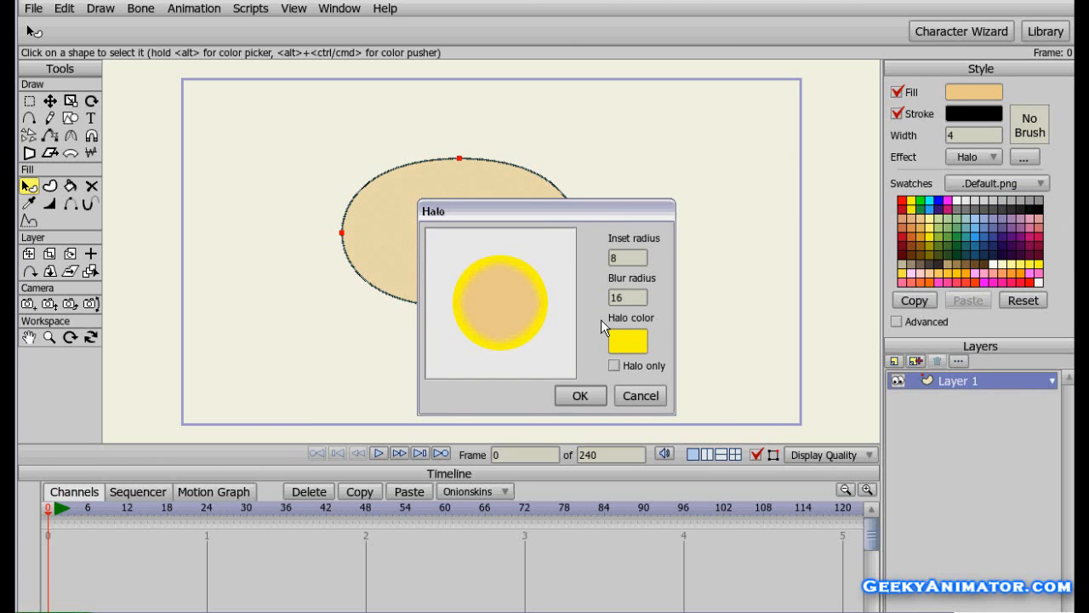
Set the halo colour to a dark orange-brown
left_click(639, 342)
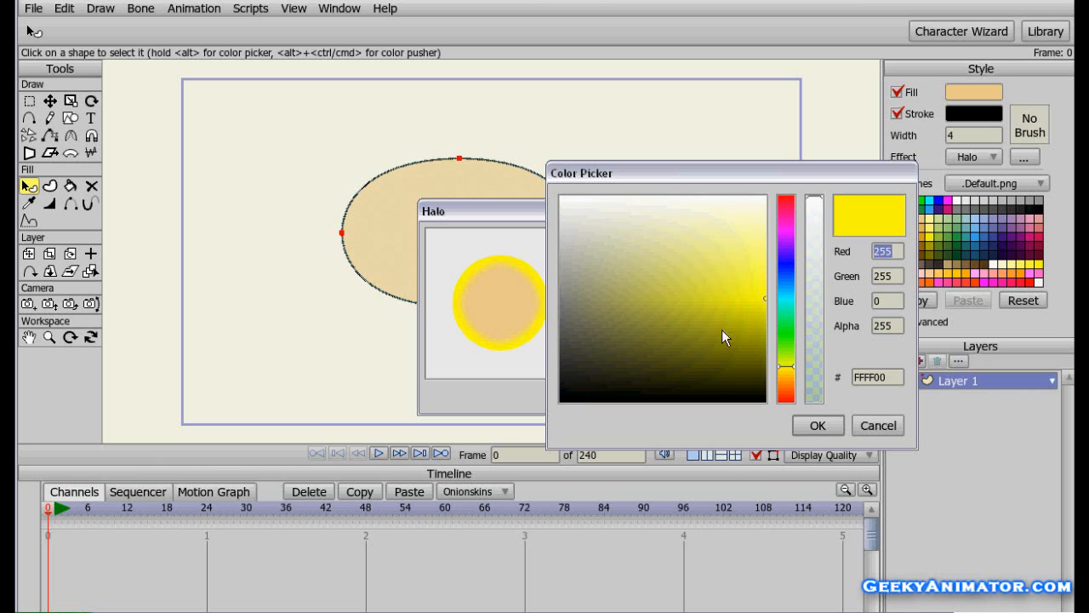
left_click(784, 346)
left_click_drag(783, 348, 784, 390)
left_click_drag(728, 352, 765, 349)
left_click(817, 424)
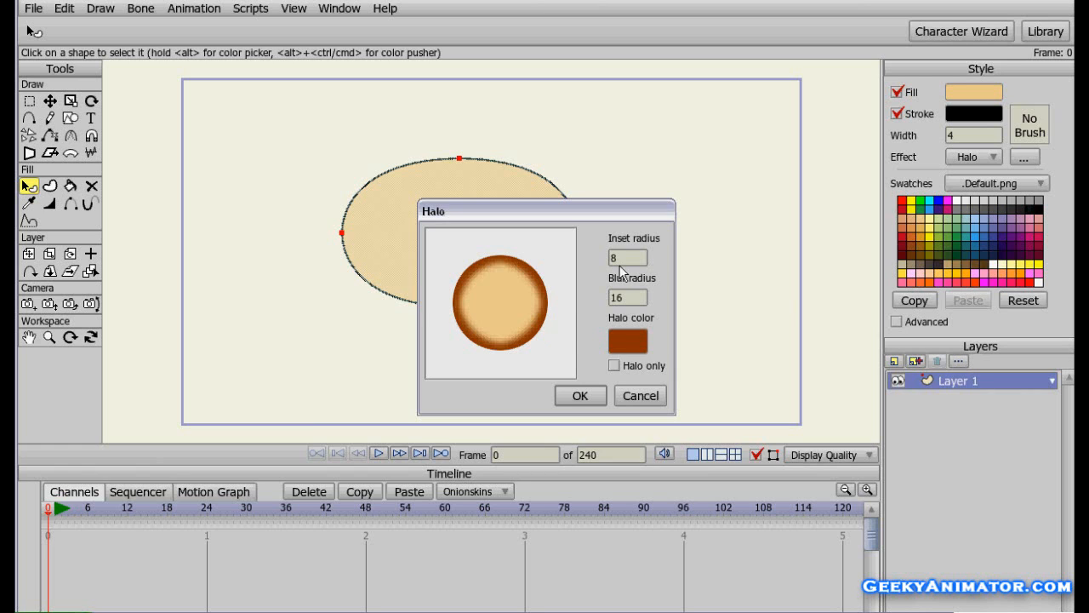
Set the halo's inset radius to 15 and blur radius to 32, trying the halo-only option and turning it off again
left_click_drag(623, 257, 585, 245)
type("15")
left_click(633, 297)
left_click_drag(633, 297, 605, 296)
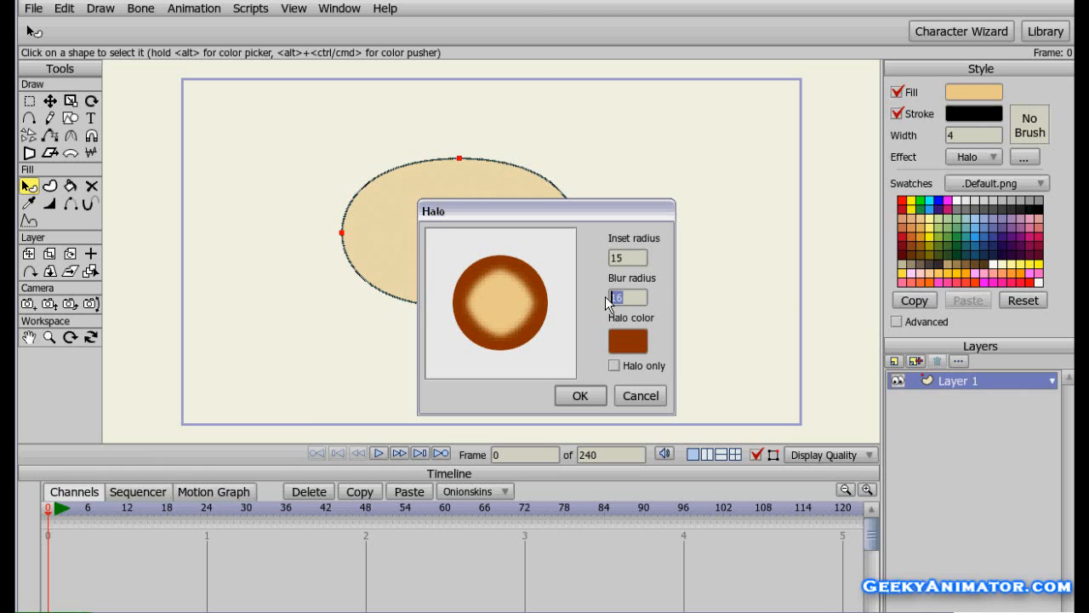
type("32")
left_click(631, 258)
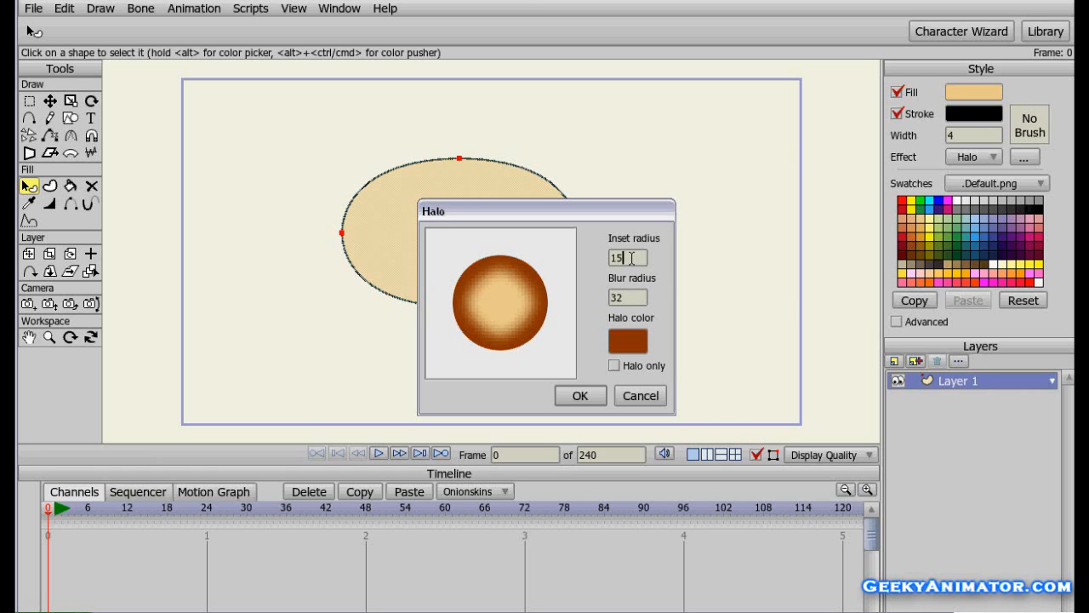
left_click(614, 366)
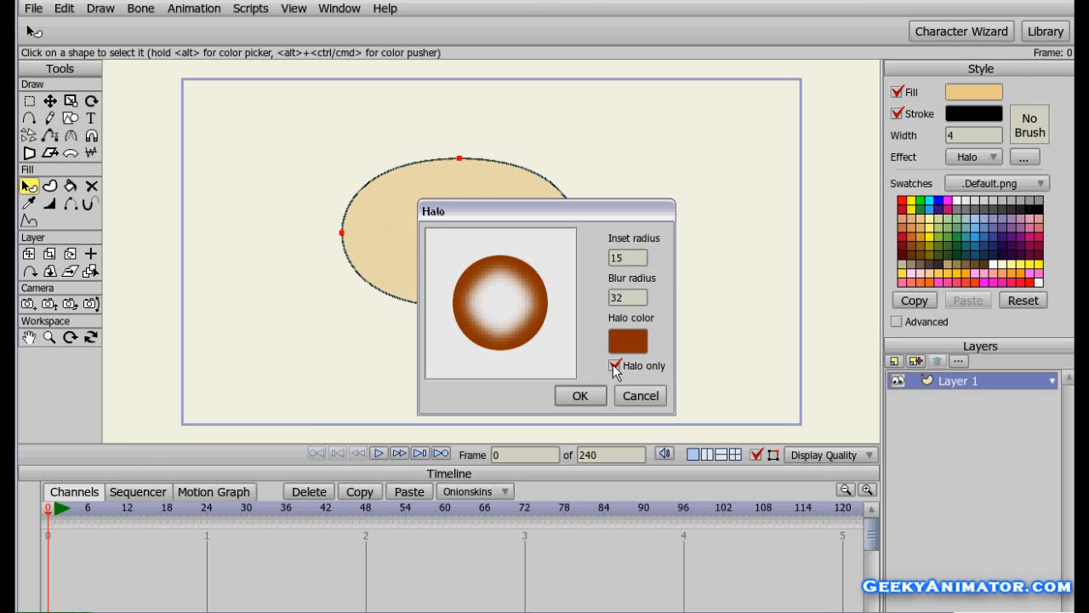
left_click(614, 365)
Accept the Halo settings and preview the rendered frame to examine the halo inside the ellipse
left_click(575, 395)
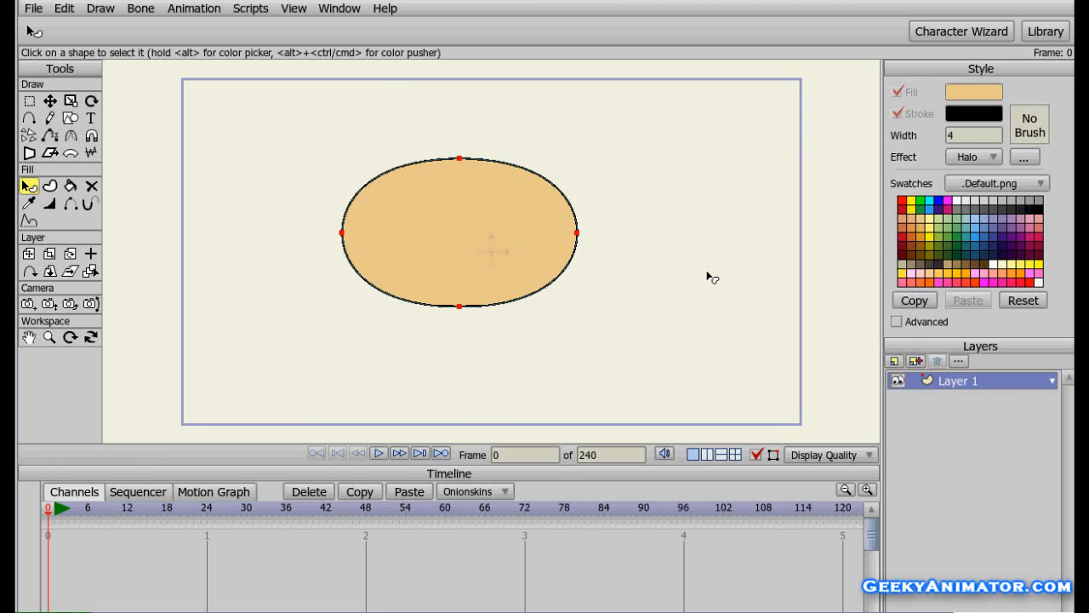
key("ctrl+r")
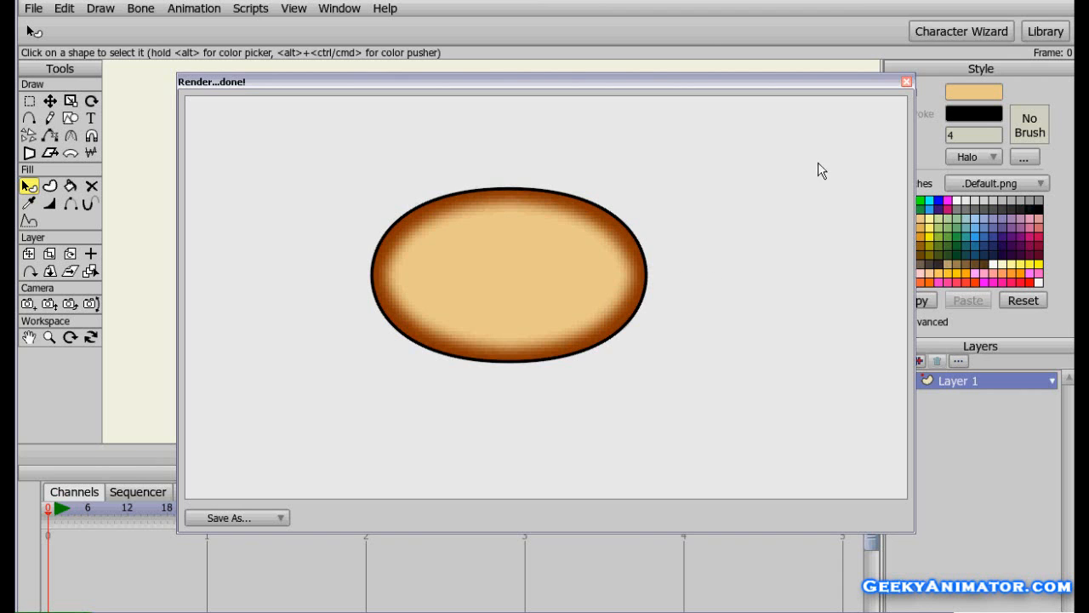
left_click(907, 82)
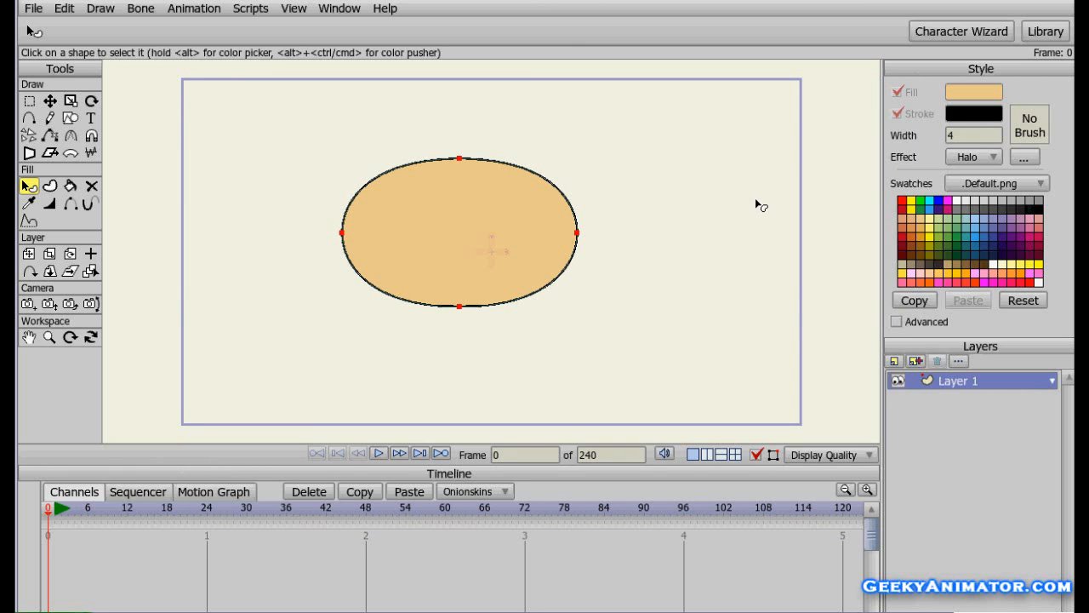
Select the ellipse again and change its fill effect to Gradient
left_click(493, 230)
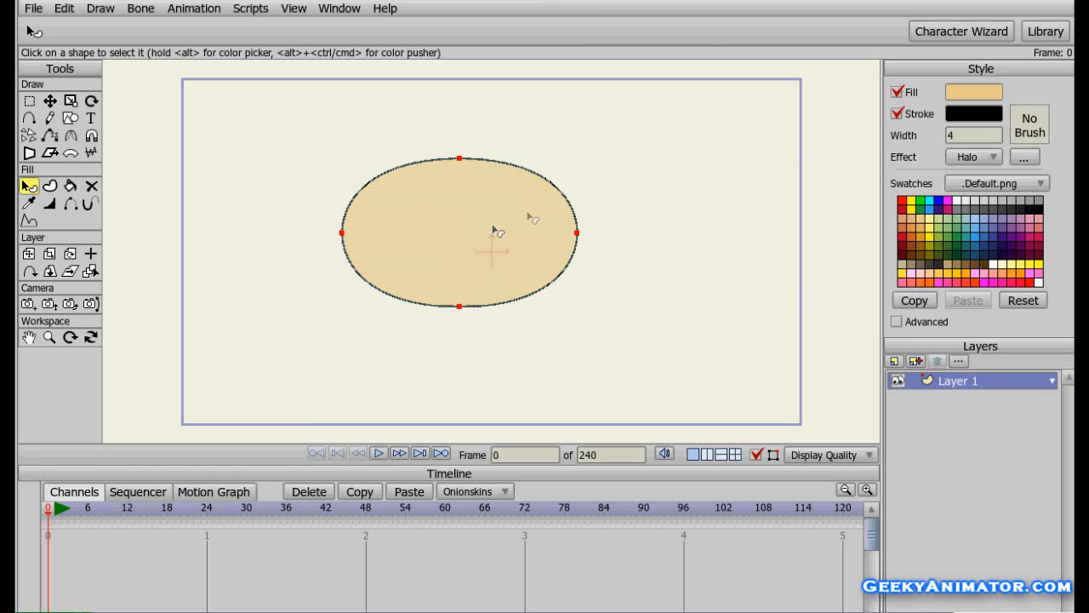
left_click(962, 159)
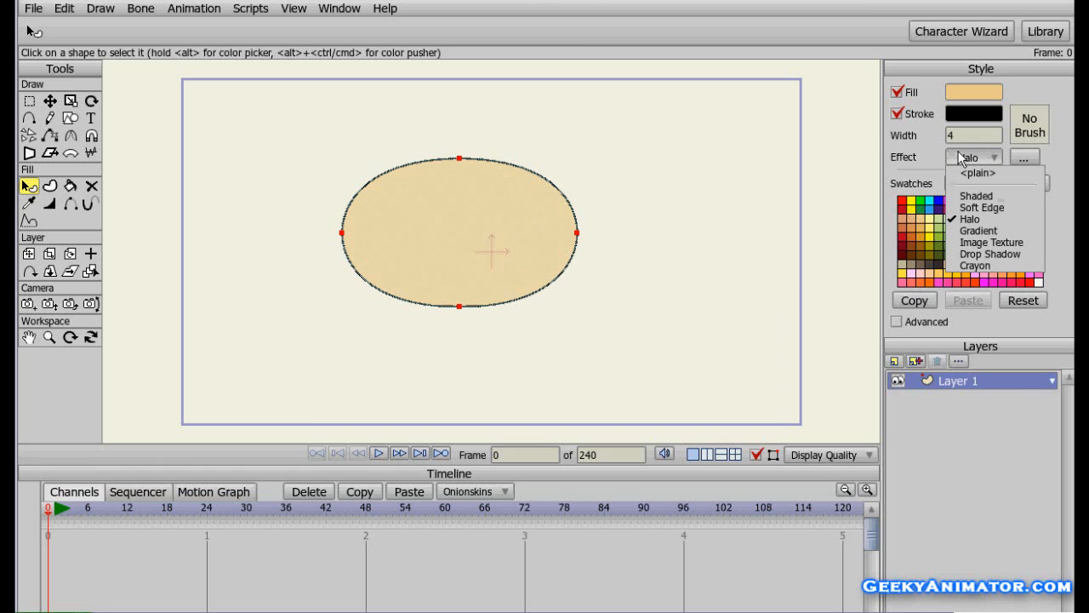
left_click(987, 230)
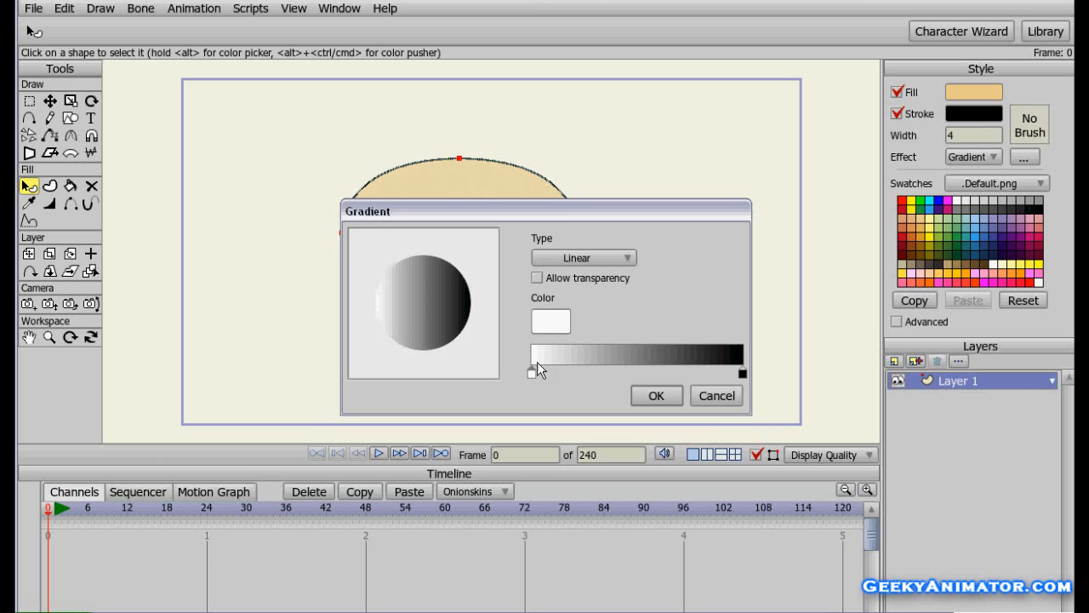
Set the gradient's start colour to light cyan (82FEF7)
left_click_drag(534, 377, 516, 375)
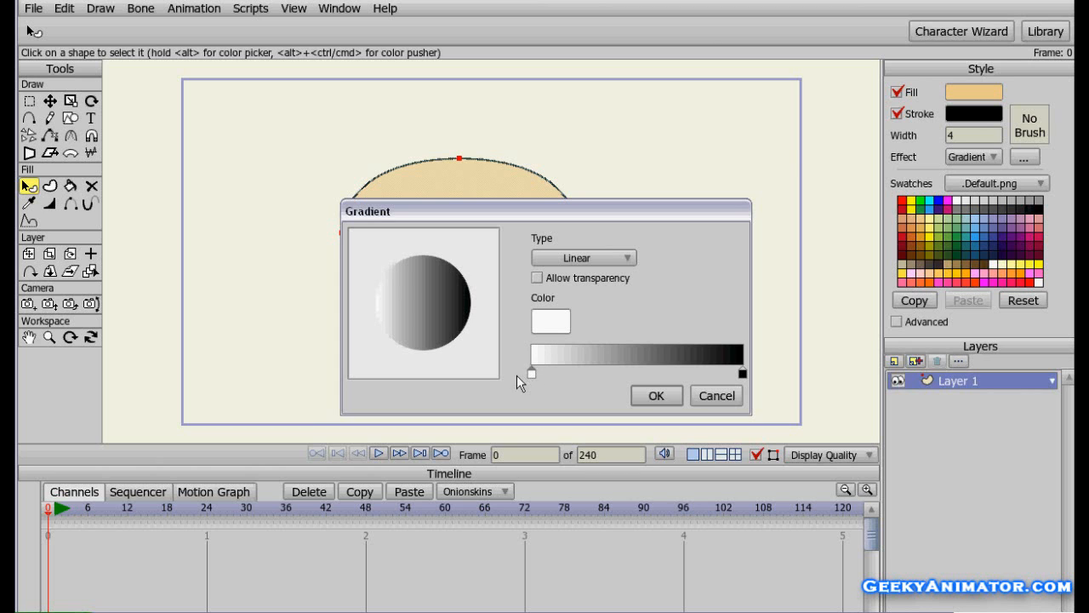
left_click(552, 323)
left_click_drag(737, 319, 746, 264)
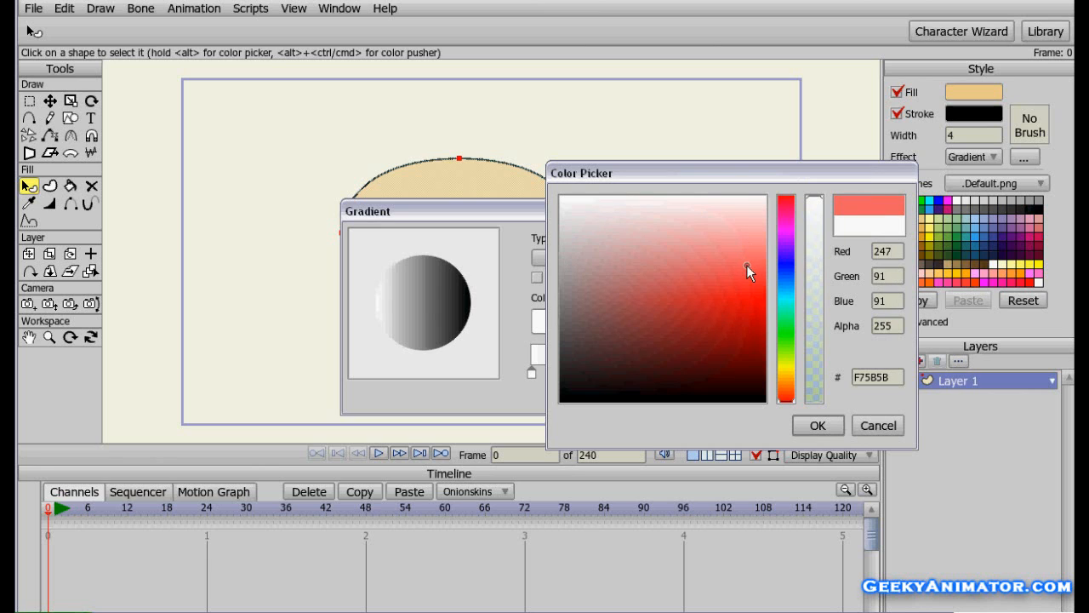
left_click(785, 299)
left_click_drag(764, 281, 762, 247)
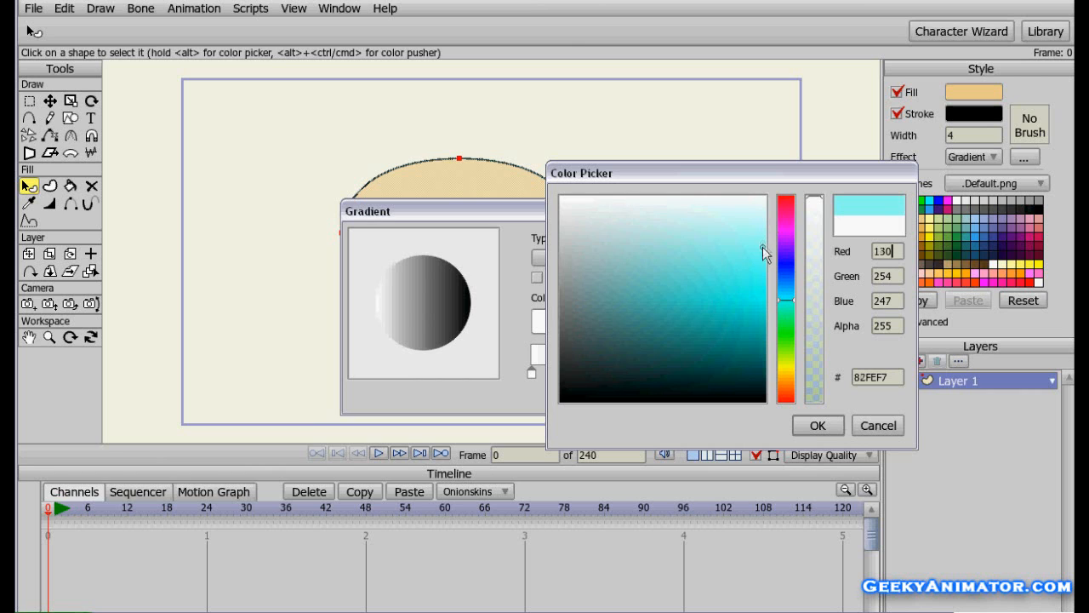
left_click(816, 426)
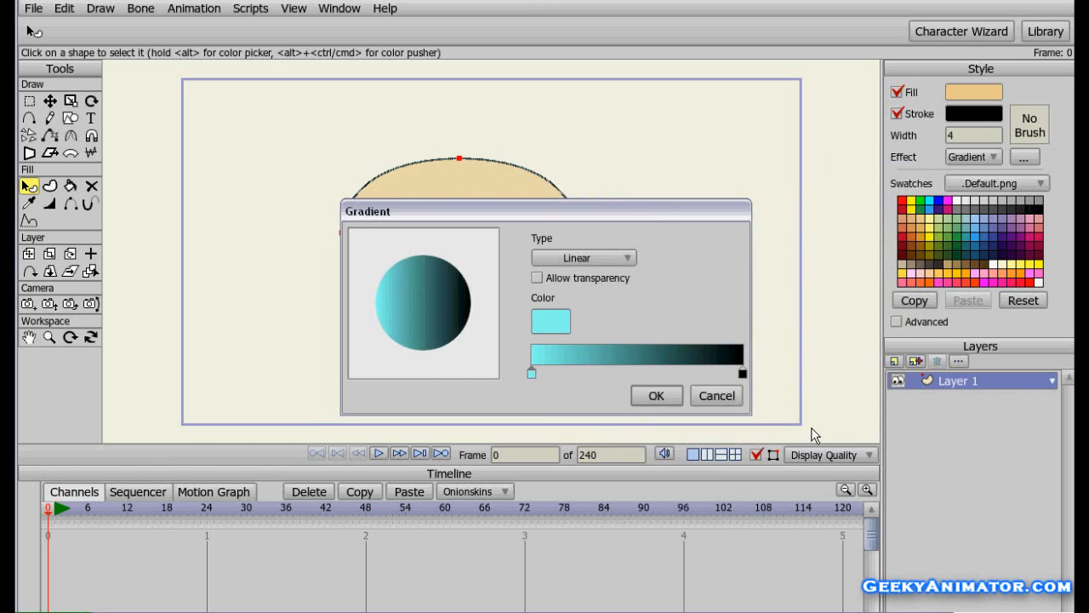
Set the gradient's end colour to dark blue (001870)
left_click(743, 373)
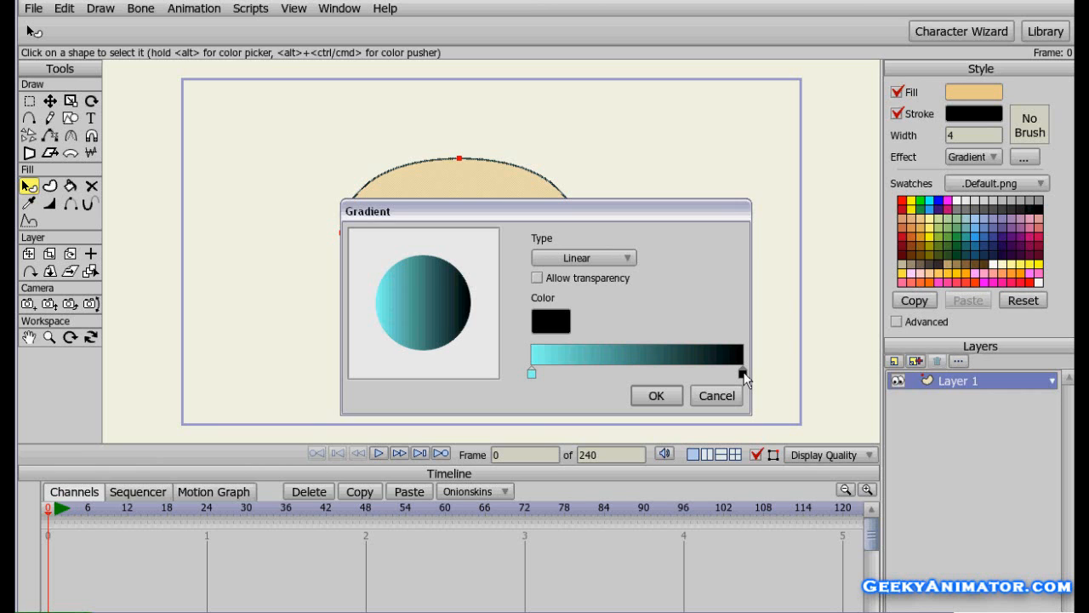
left_click(549, 320)
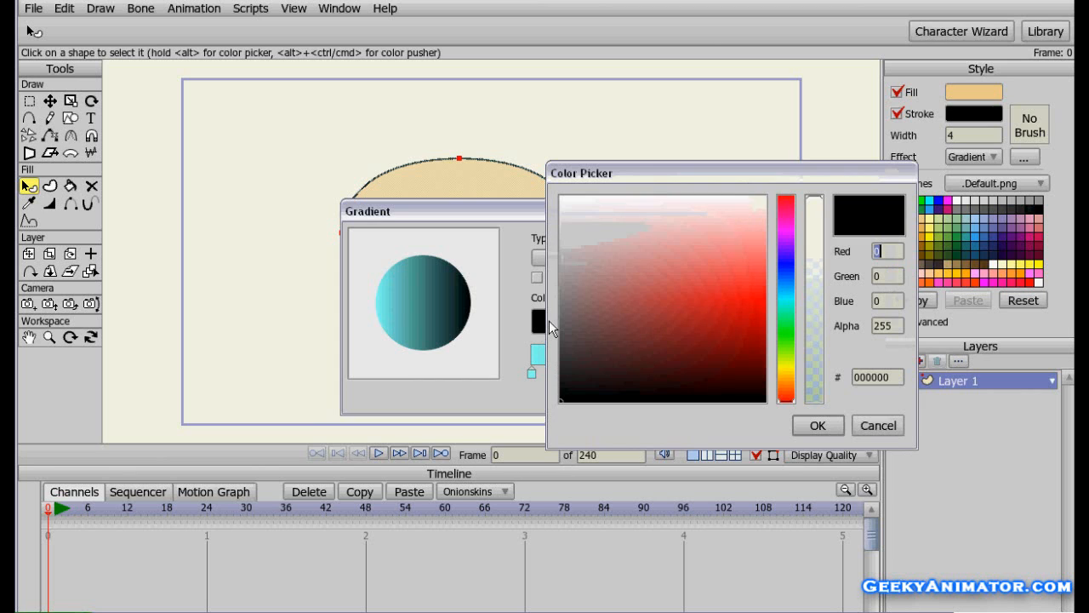
left_click(790, 271)
left_click_drag(729, 333, 774, 360)
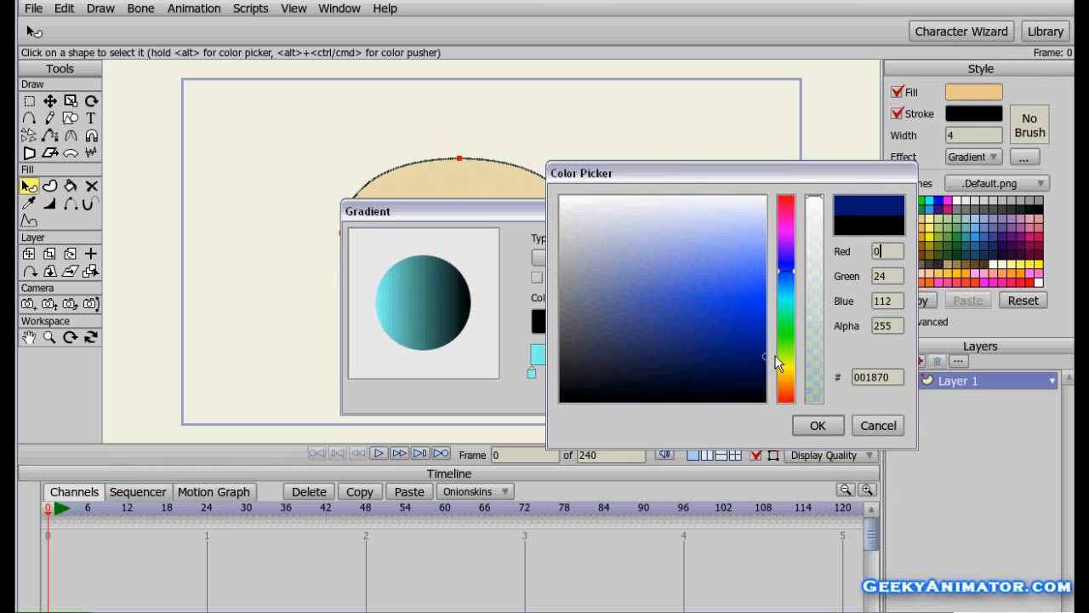
left_click(816, 425)
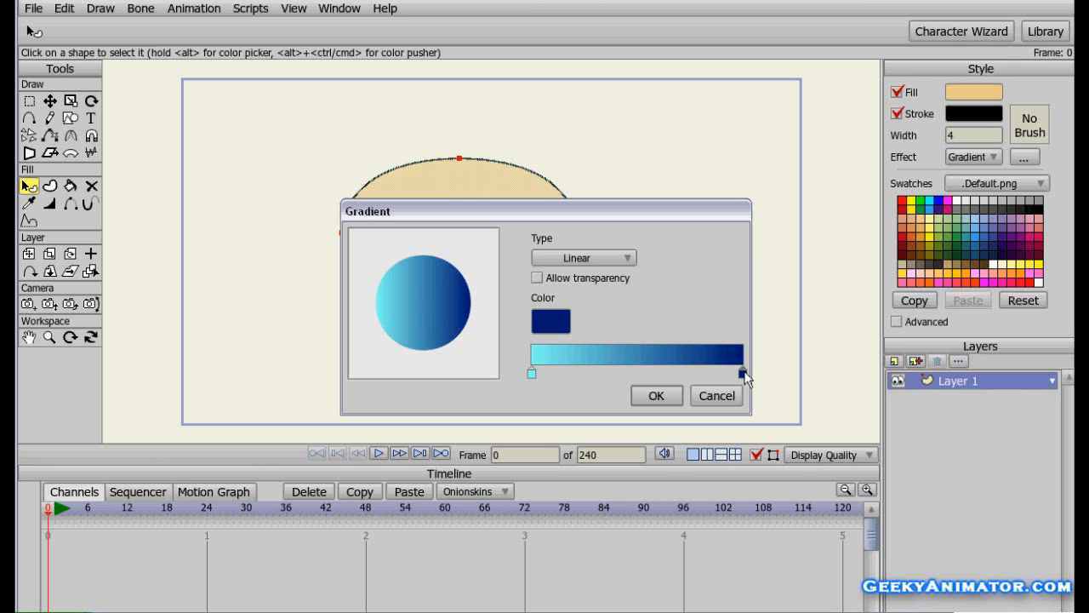
Try shifting the gradient's dark blue colour stop inward, and return both colour stops to the ends of the ramp
left_click_drag(735, 373, 599, 376)
left_click_drag(692, 372, 742, 373)
mouse_move(529, 375)
left_mouse_down()
mouse_move(572, 376)
mouse_move(515, 380)
left_mouse_up()
left_click_drag(742, 373, 746, 405)
Add a colour stop near the middle of the gradient ramp and set its colour to green
left_click(628, 372)
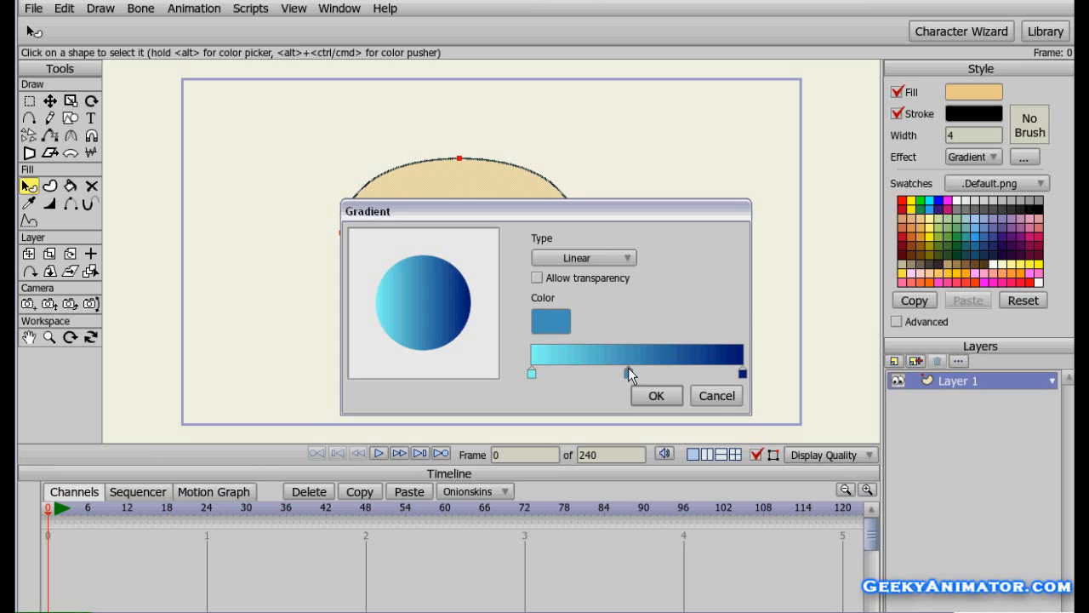
mouse_move(628, 372)
left_mouse_down()
mouse_move(606, 372)
mouse_move(635, 377)
mouse_move(620, 382)
mouse_move(699, 374)
mouse_move(629, 371)
left_mouse_up()
double_click(626, 372)
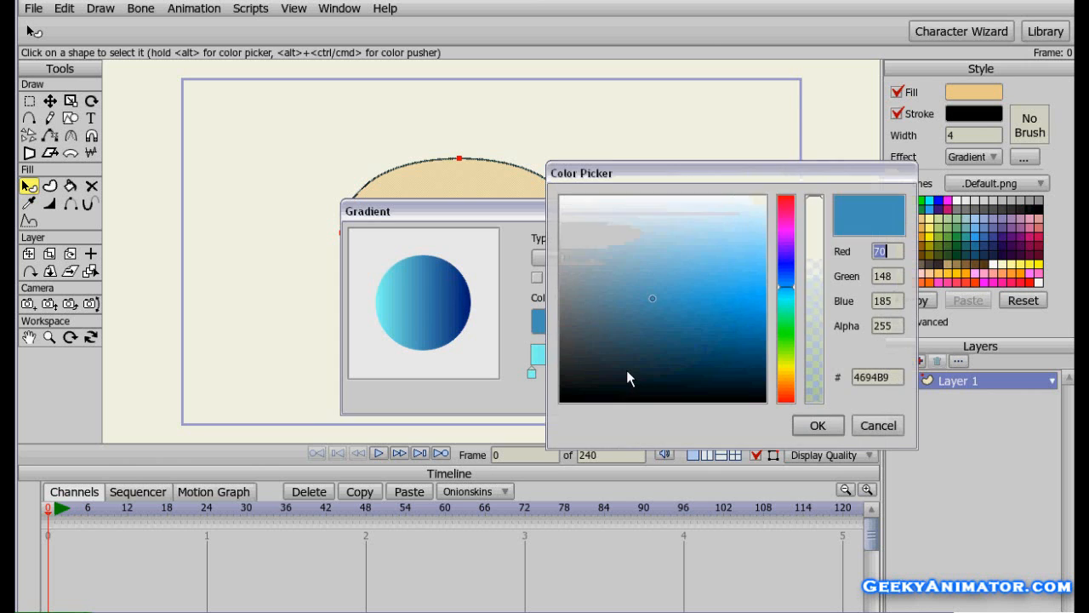
mouse_move(785, 285)
left_mouse_down()
mouse_move(784, 324)
mouse_move(736, 324)
mouse_move(765, 320)
left_mouse_up()
left_click(802, 426)
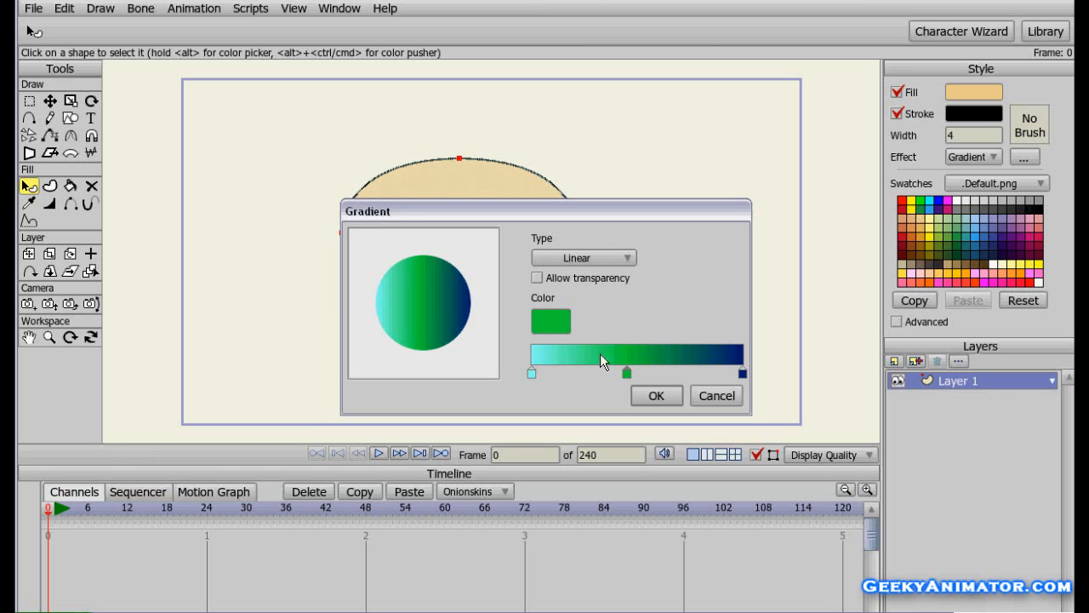
Shift the green colour stop slightly toward the cyan end, and remove it from the gradient
mouse_move(628, 372)
left_mouse_down()
mouse_move(585, 370)
mouse_move(770, 376)
mouse_move(559, 372)
mouse_move(610, 371)
left_mouse_up()
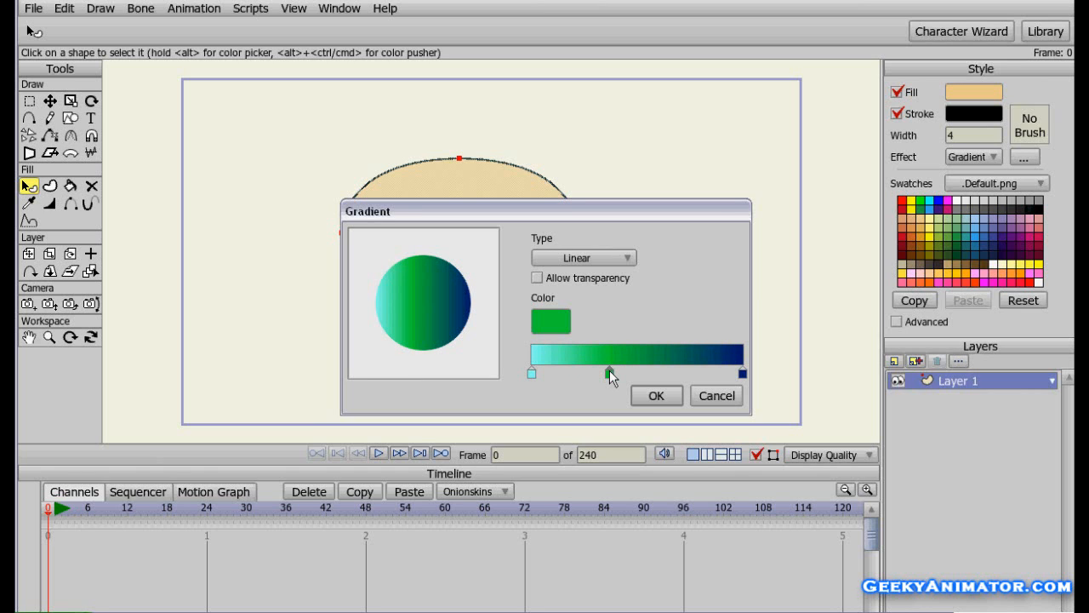
right_click(609, 372)
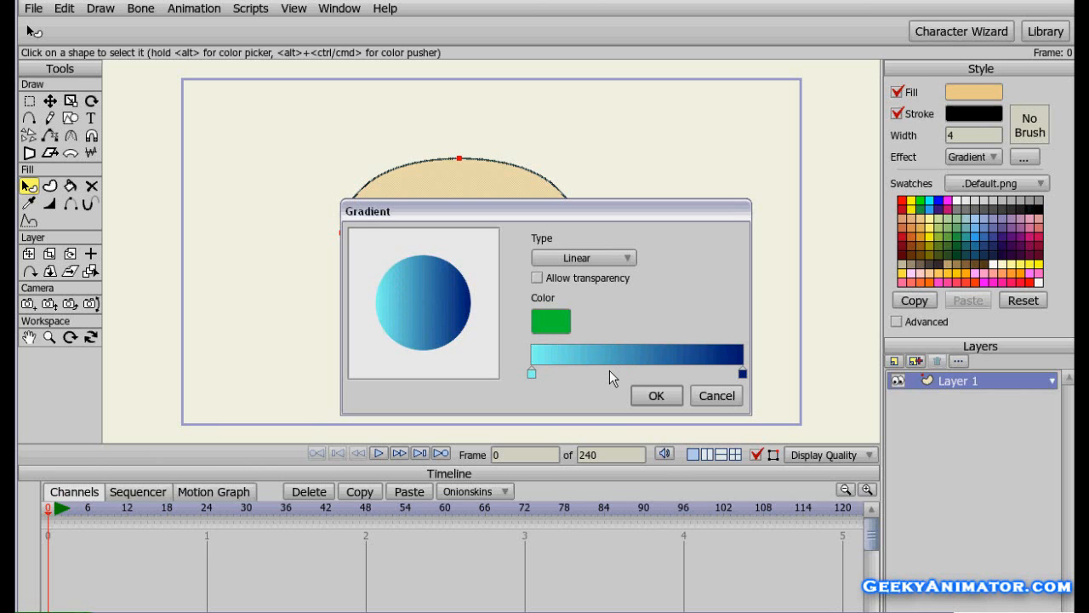
left_click(531, 374)
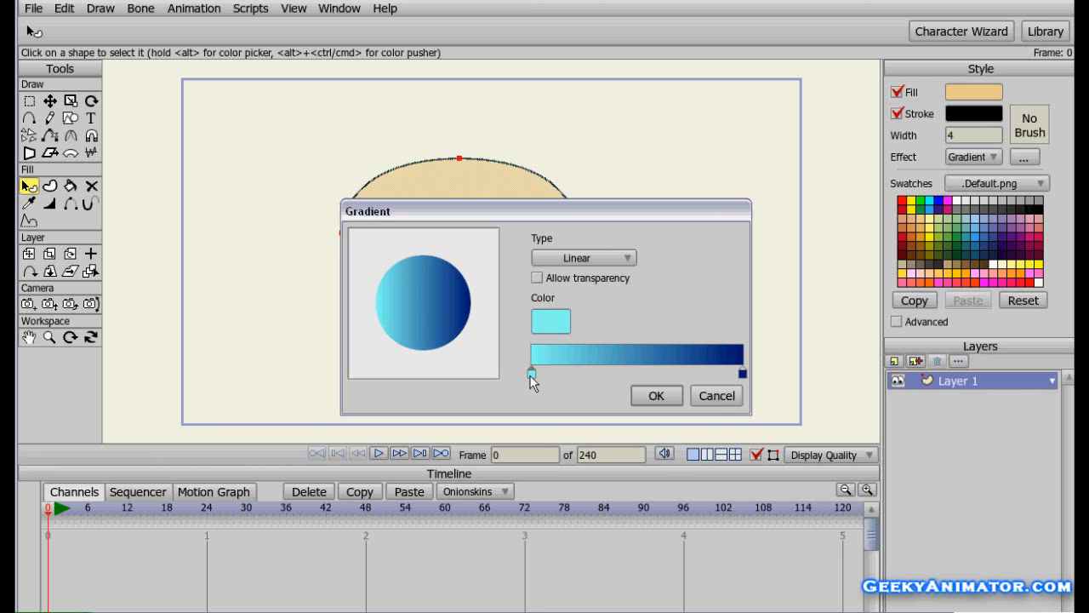
Try the Radial, Reflected and Angle gradient types in turn, and return the type to Linear
left_click(627, 259)
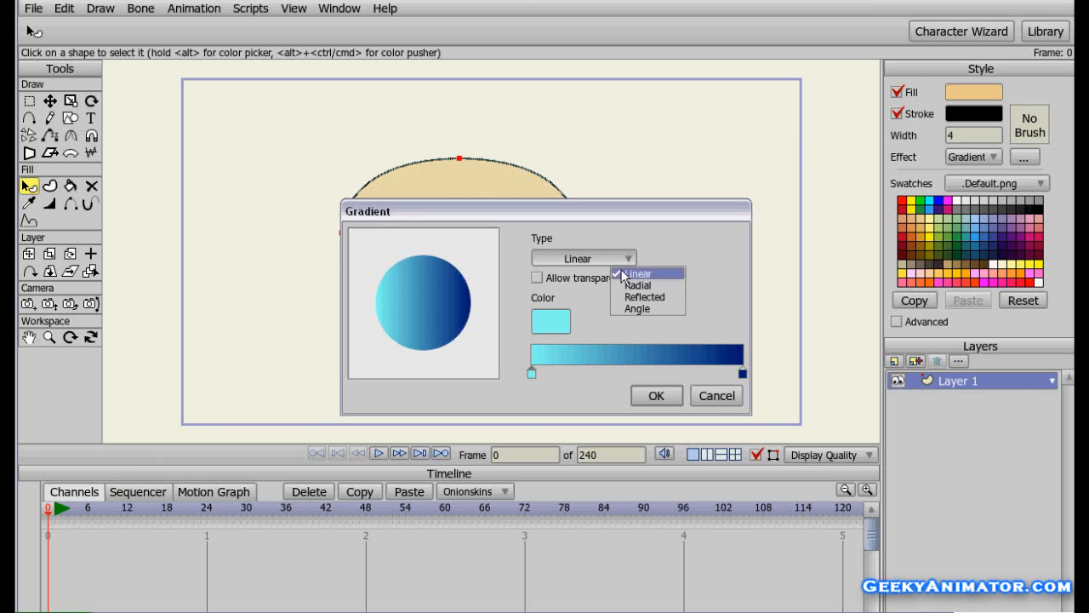
left_click(671, 283)
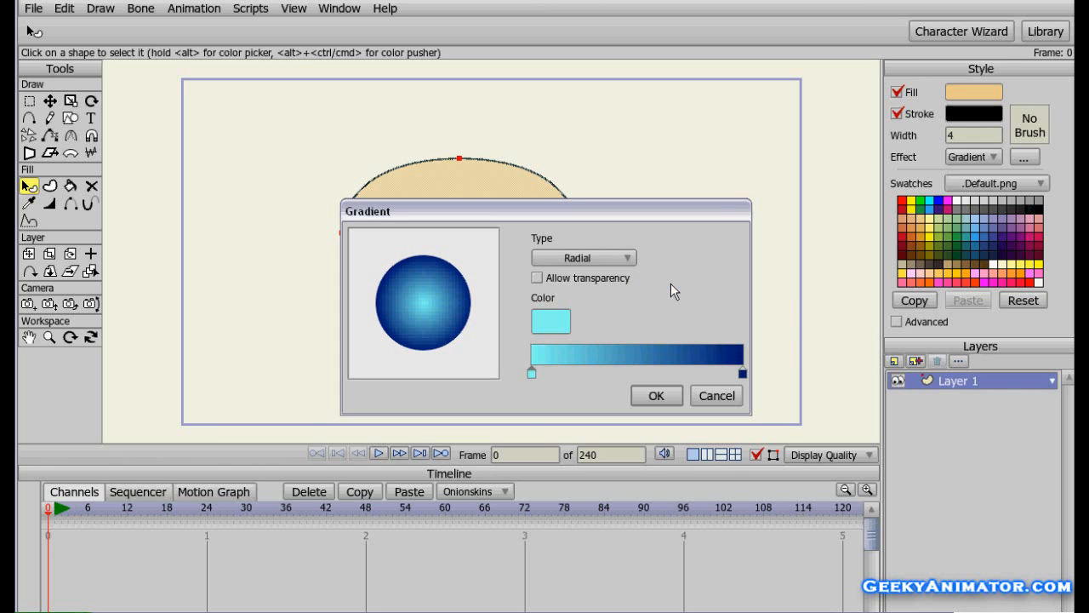
left_click(601, 262)
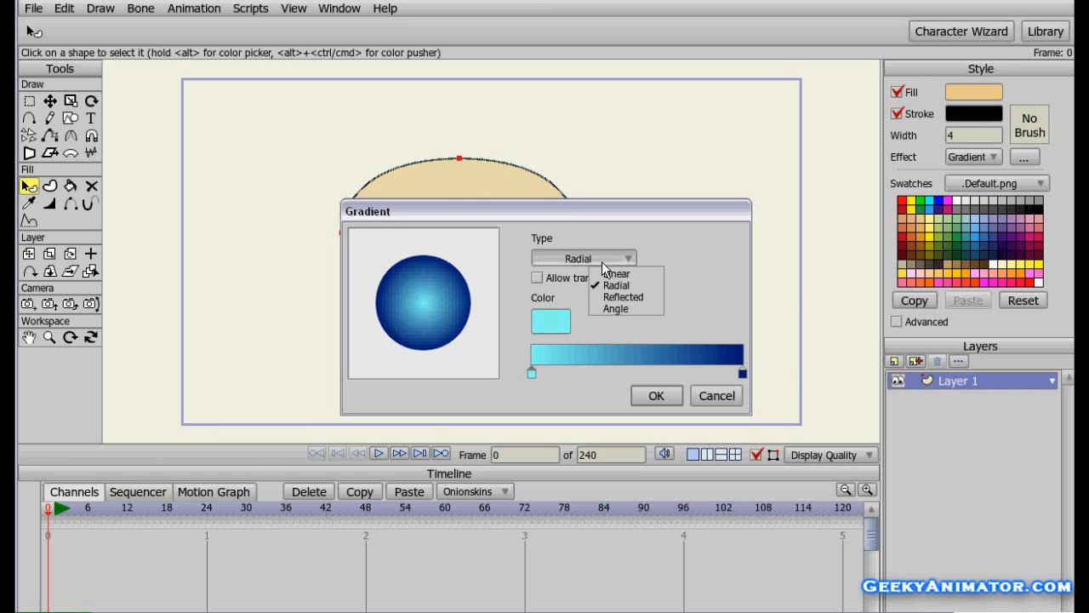
left_click(644, 297)
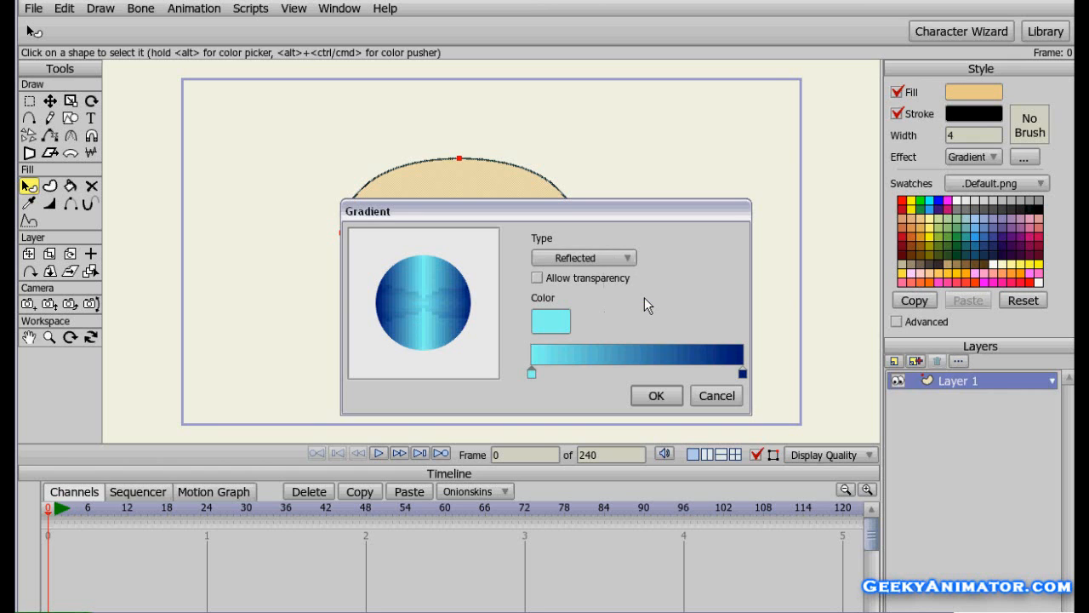
mouse_move(531, 373)
left_mouse_down()
mouse_move(586, 376)
mouse_move(536, 380)
left_mouse_up()
left_click(567, 258)
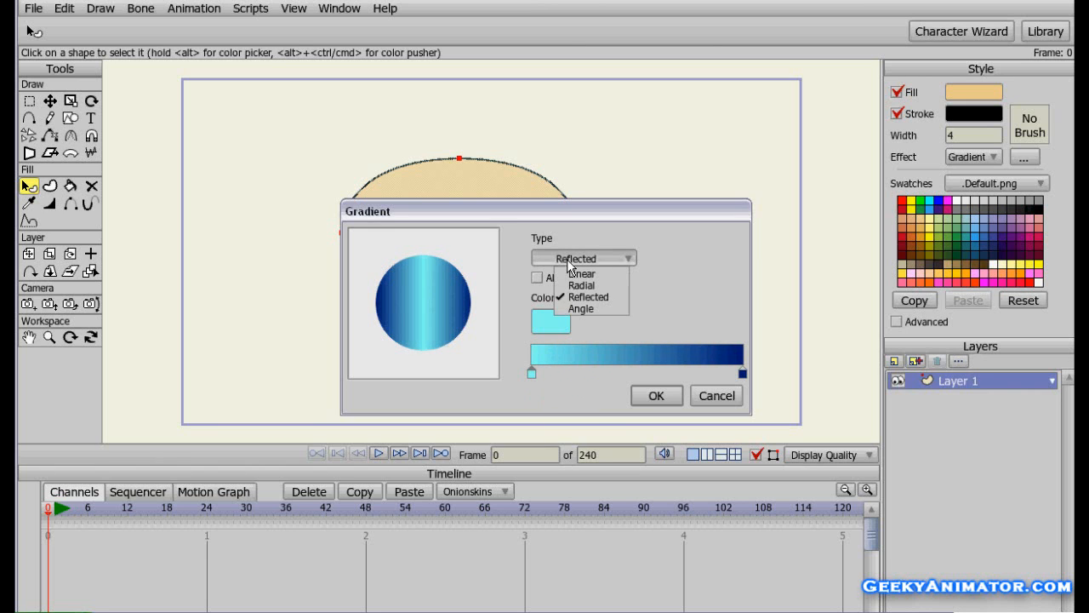
left_click(614, 305)
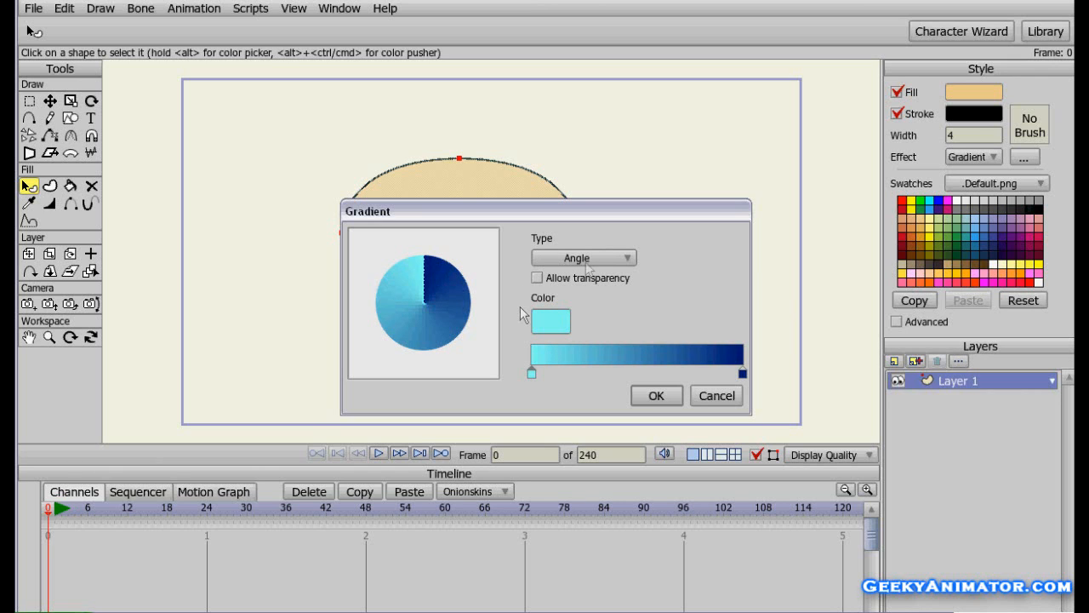
left_click(599, 256)
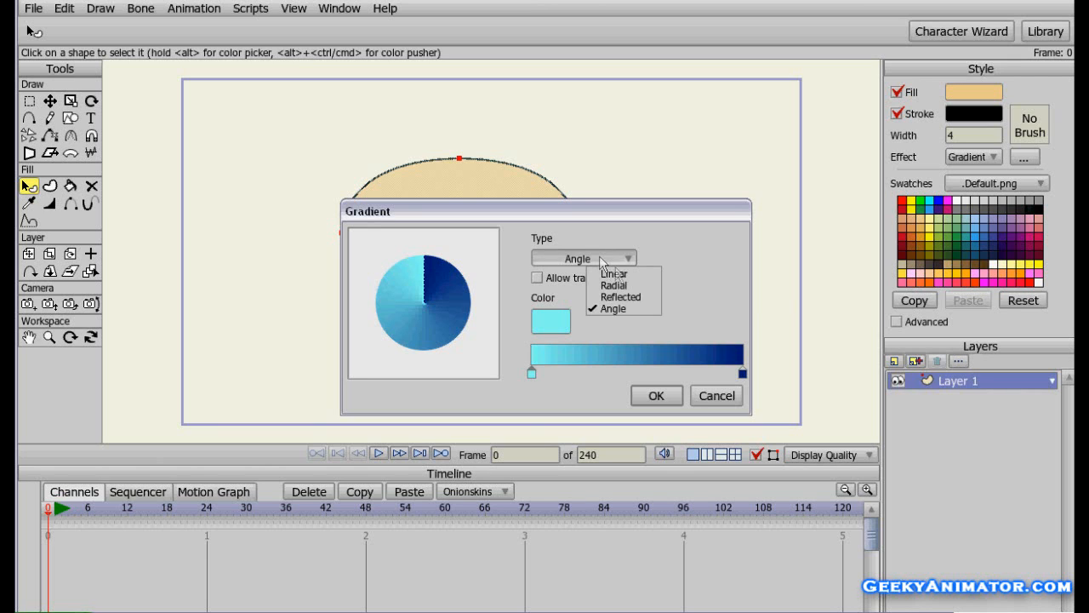
left_click(615, 274)
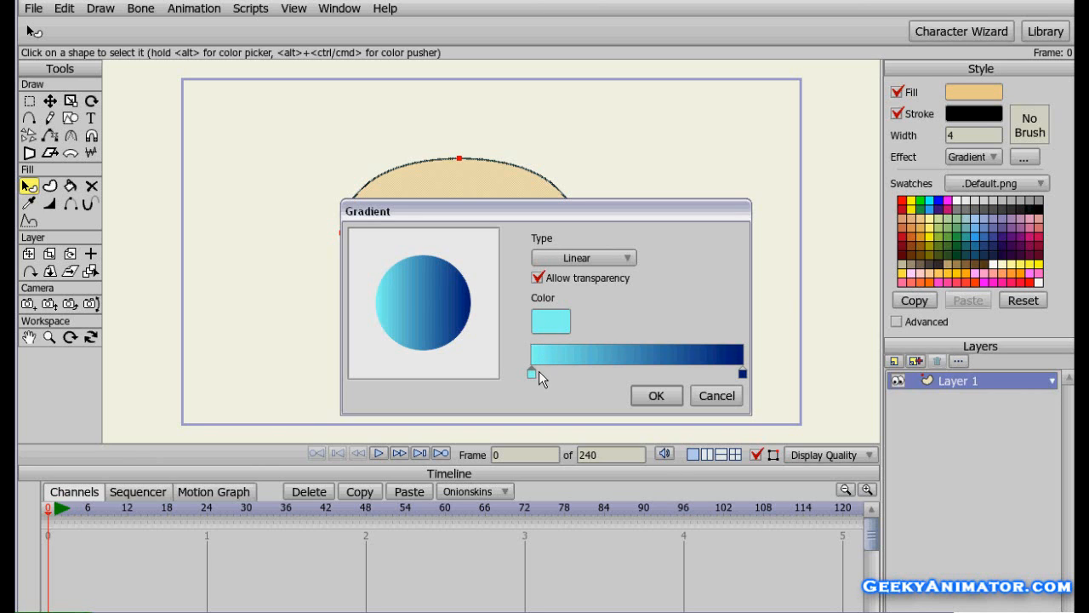
With transparency allowed, set the gradient's cyan start colour to alpha 0 and apply the gradient to the ellipse
left_click(558, 320)
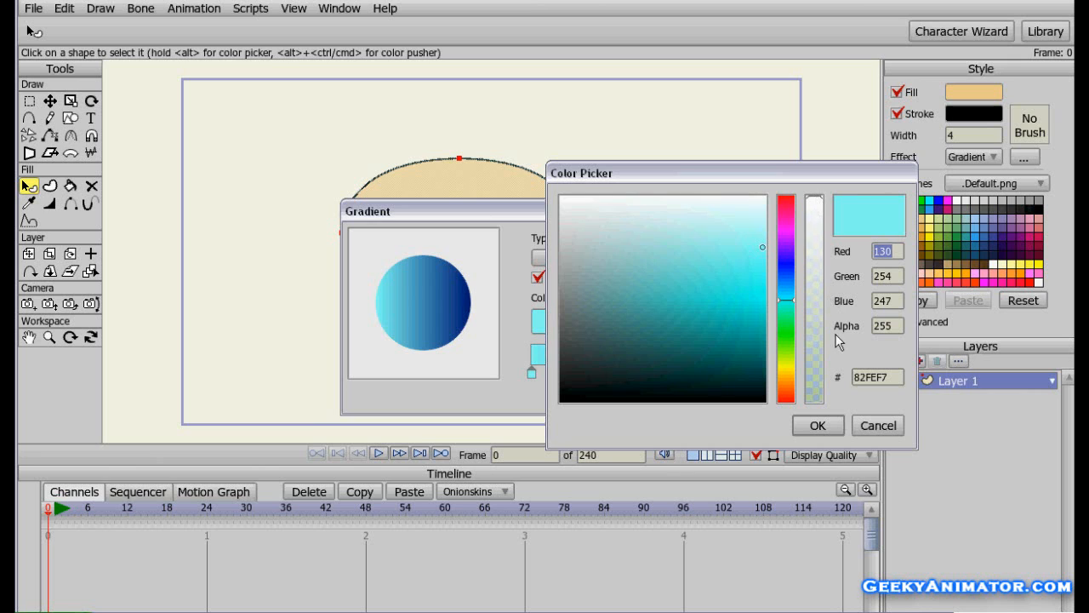
left_click(812, 198)
left_click_drag(812, 201, 818, 390)
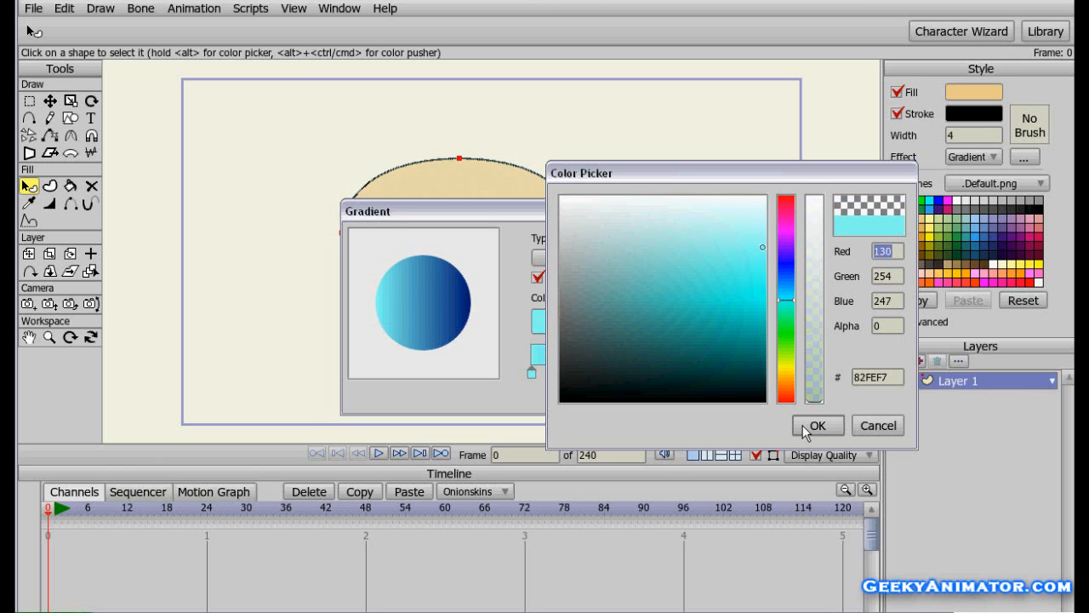
left_click(810, 426)
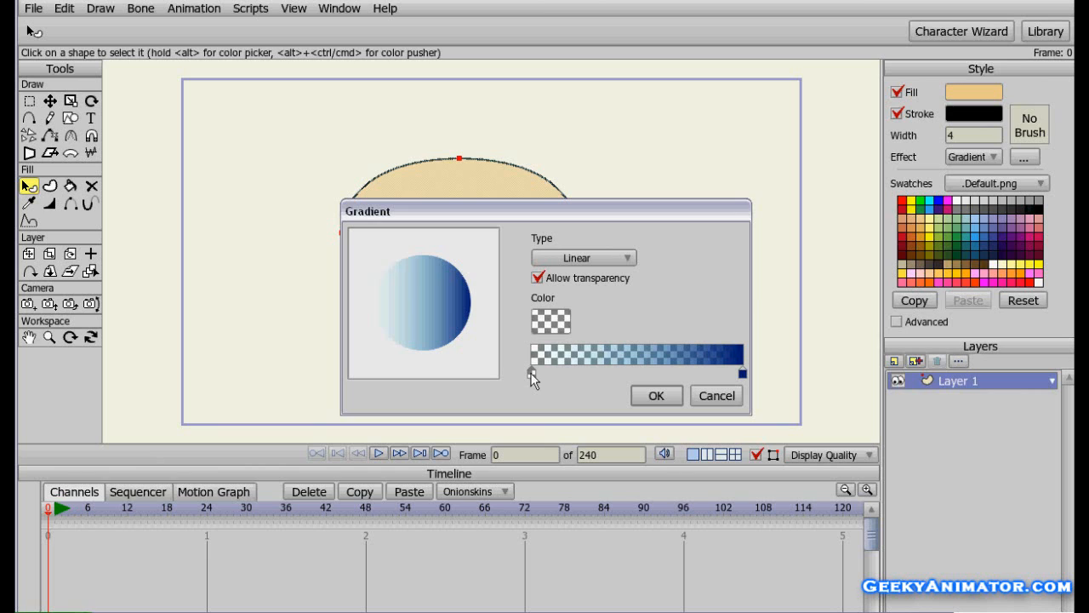
left_click(740, 375)
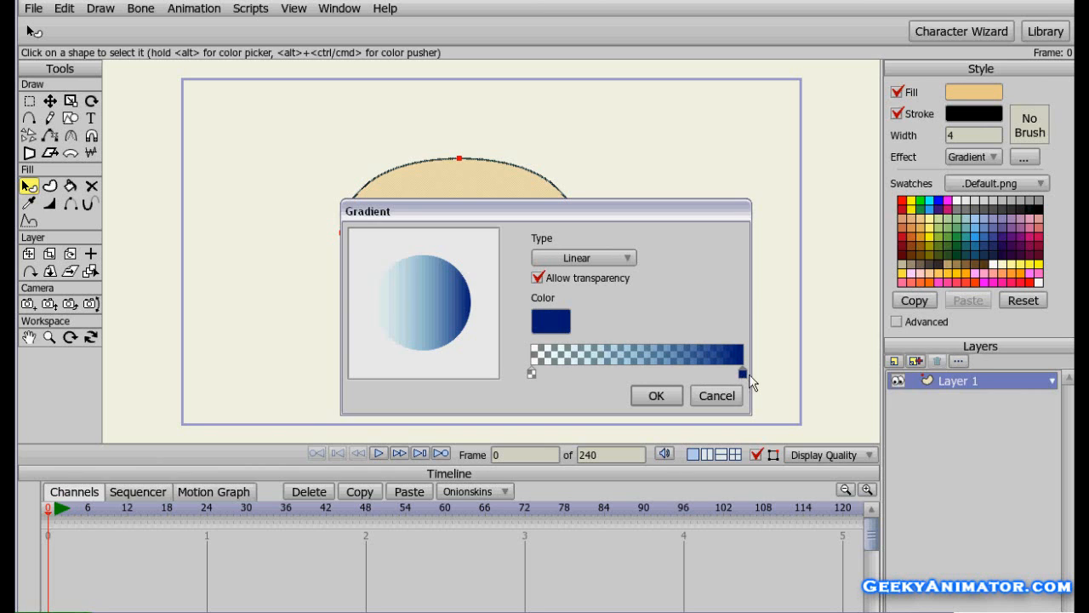
left_click(653, 400)
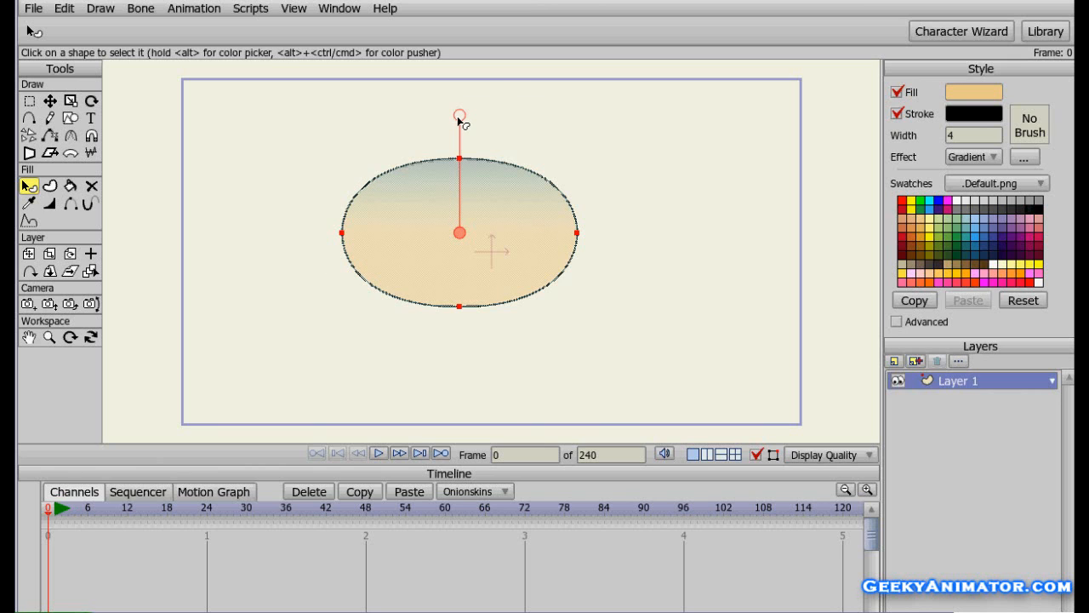
Swing the gradient's end handle to just inside the ellipse's left edge and preview the rendered frame
mouse_move(459, 119)
left_mouse_down()
mouse_move(458, 180)
mouse_move(458, 111)
mouse_move(457, 181)
mouse_move(332, 260)
mouse_move(382, 246)
mouse_move(456, 186)
mouse_move(445, 269)
mouse_move(418, 241)
mouse_move(369, 243)
left_mouse_up()
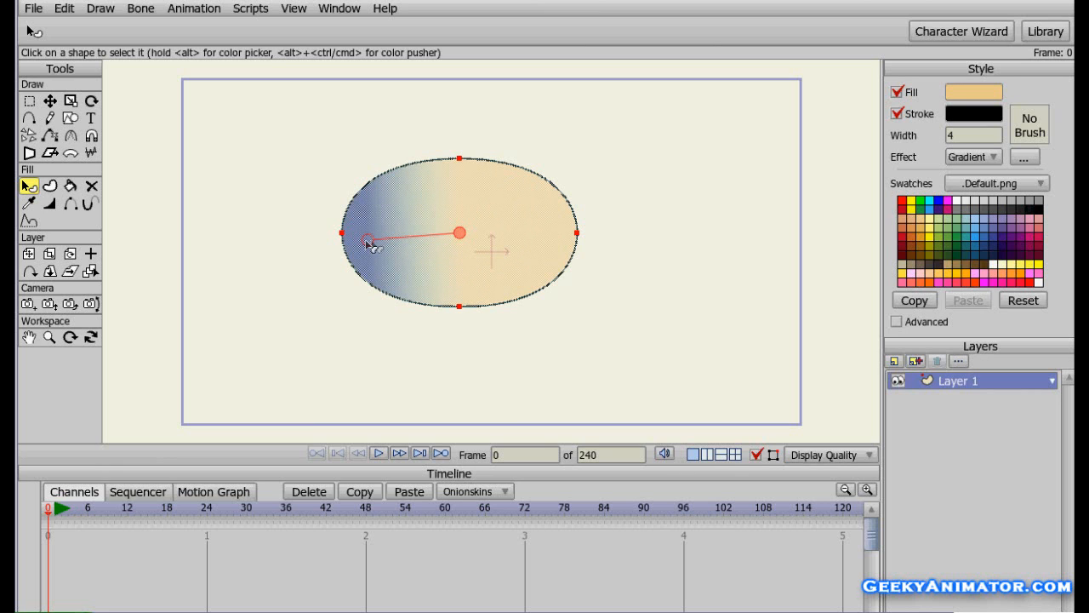
left_click(705, 303)
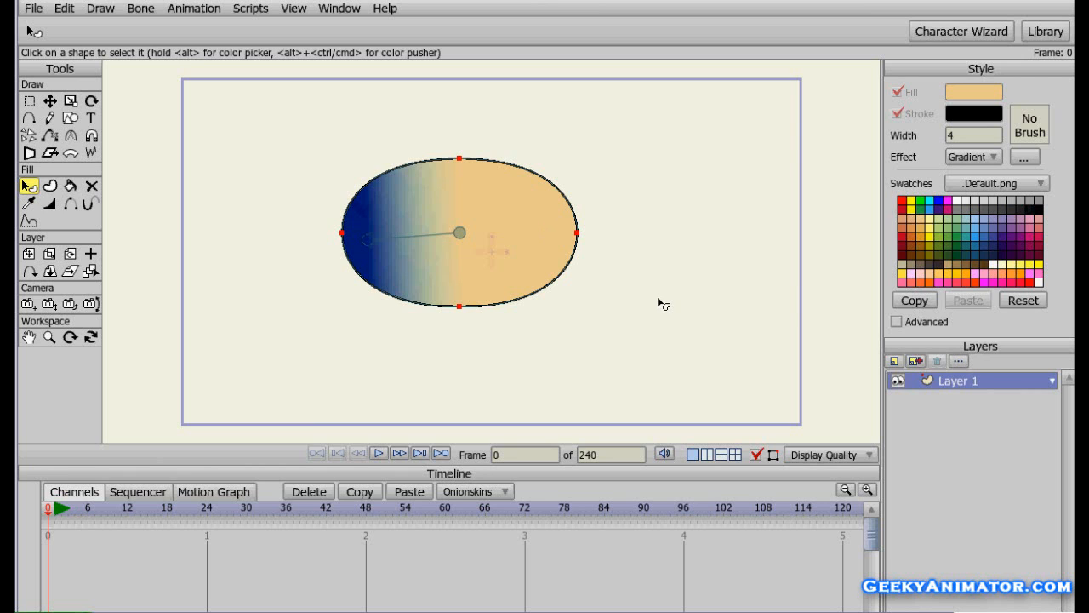
key("ctrl+r")
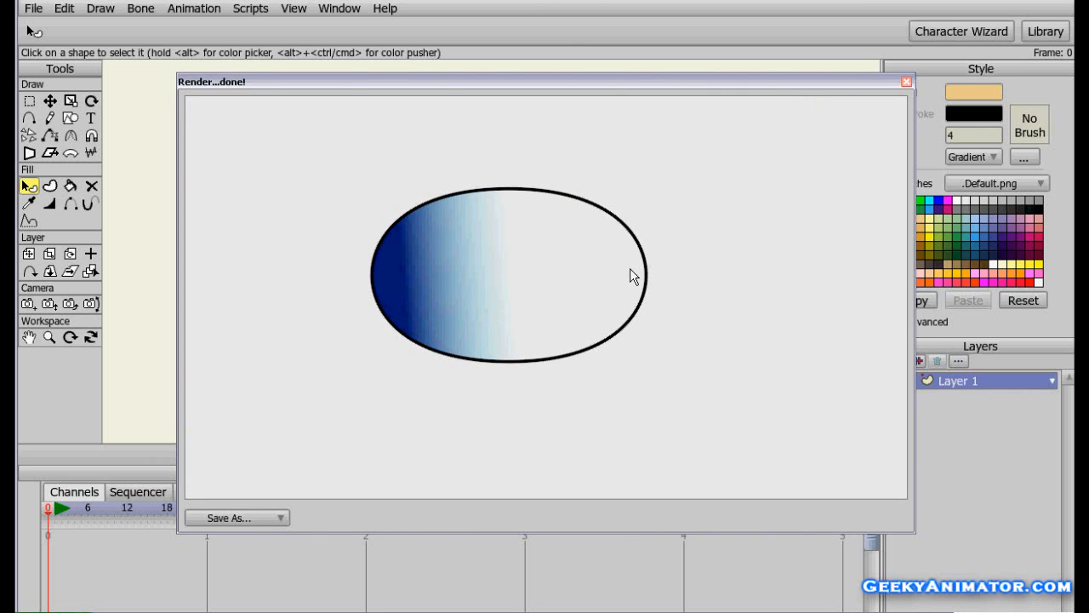
left_click(906, 83)
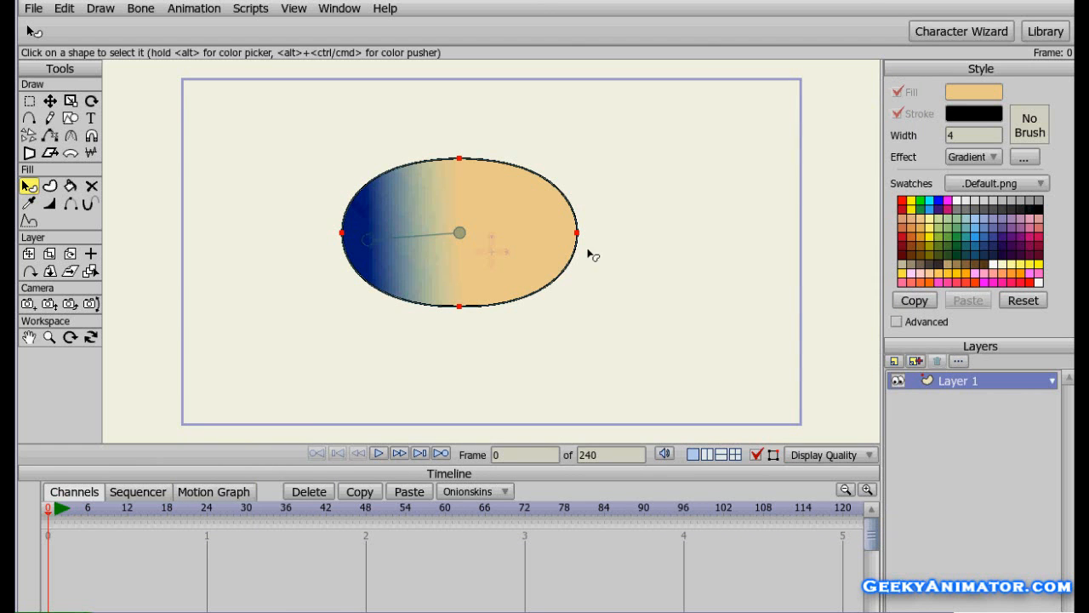
Reselect the ellipse and reposition its gradient handles so the gradient runs from the upper right toward the left edge
left_click(537, 245)
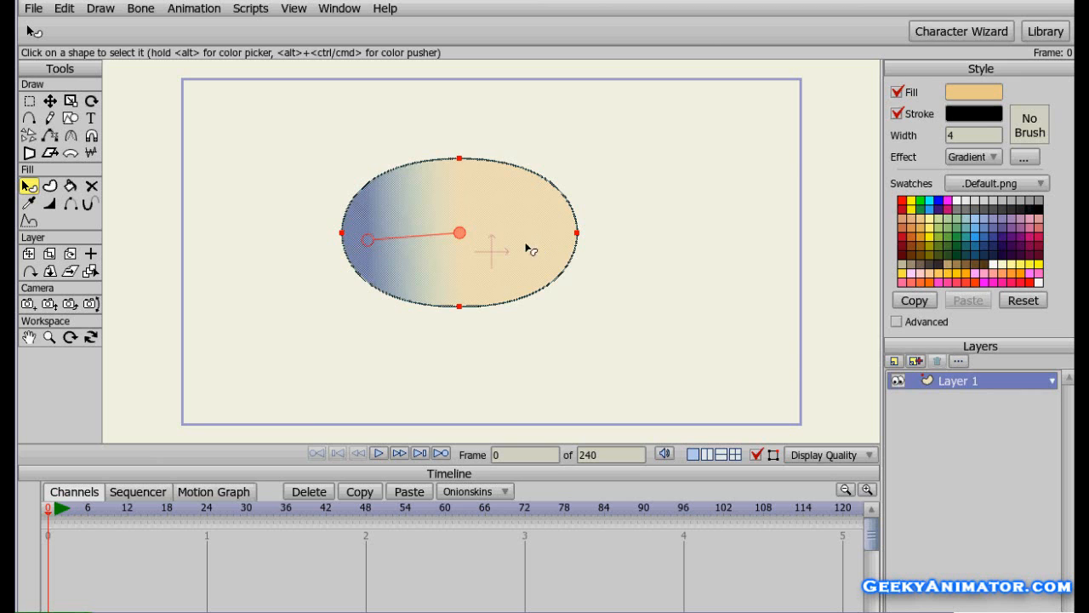
left_click_drag(459, 233, 379, 236)
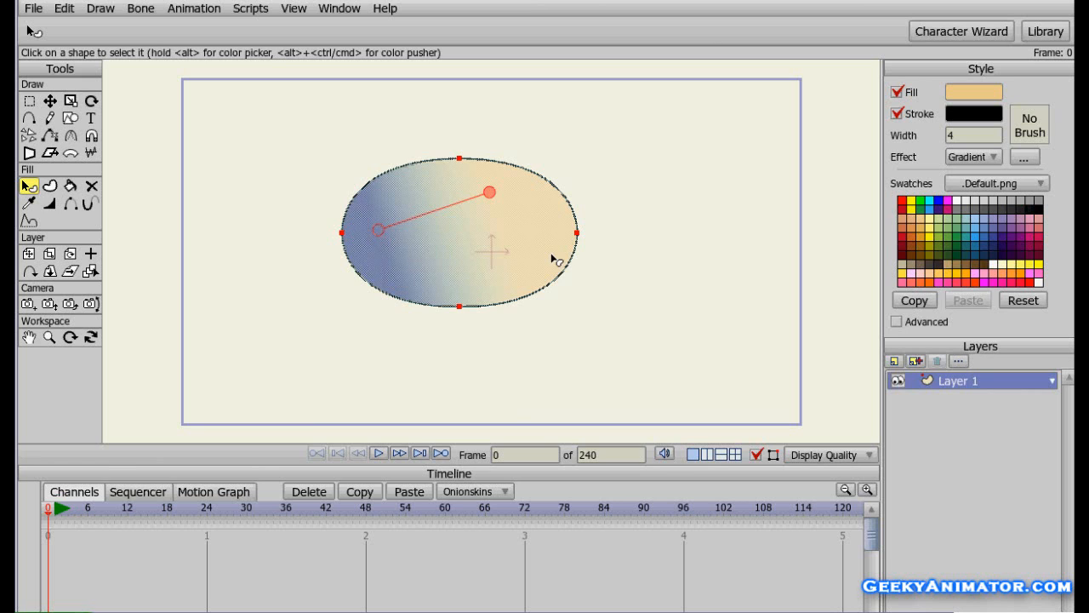
Switch the ellipse's effect to Drop Shadow with a light angle of about 148 and preview the rendered frame
left_click(988, 158)
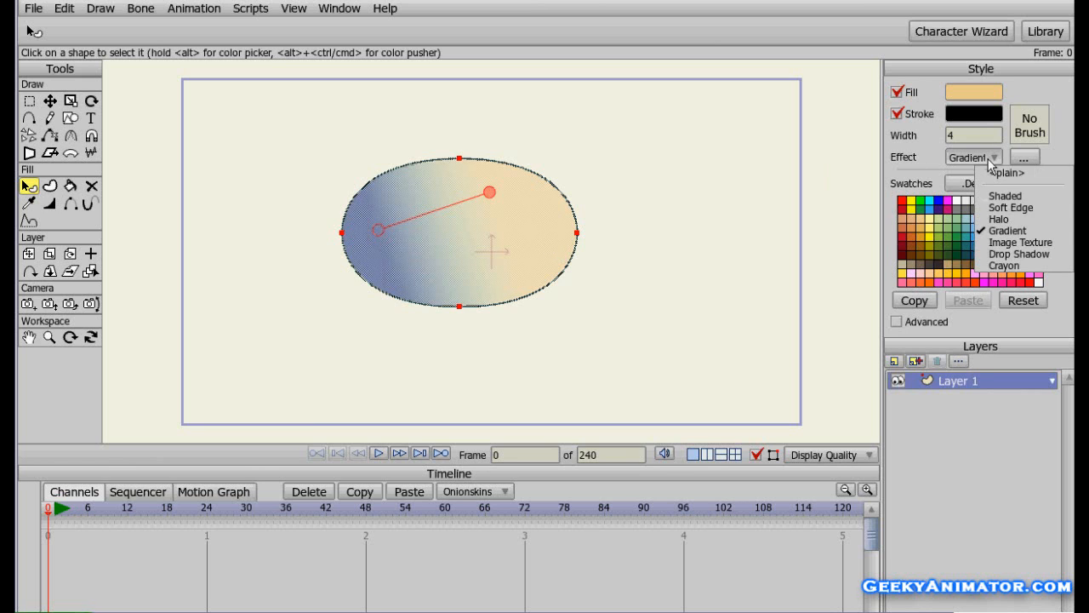
left_click(1032, 256)
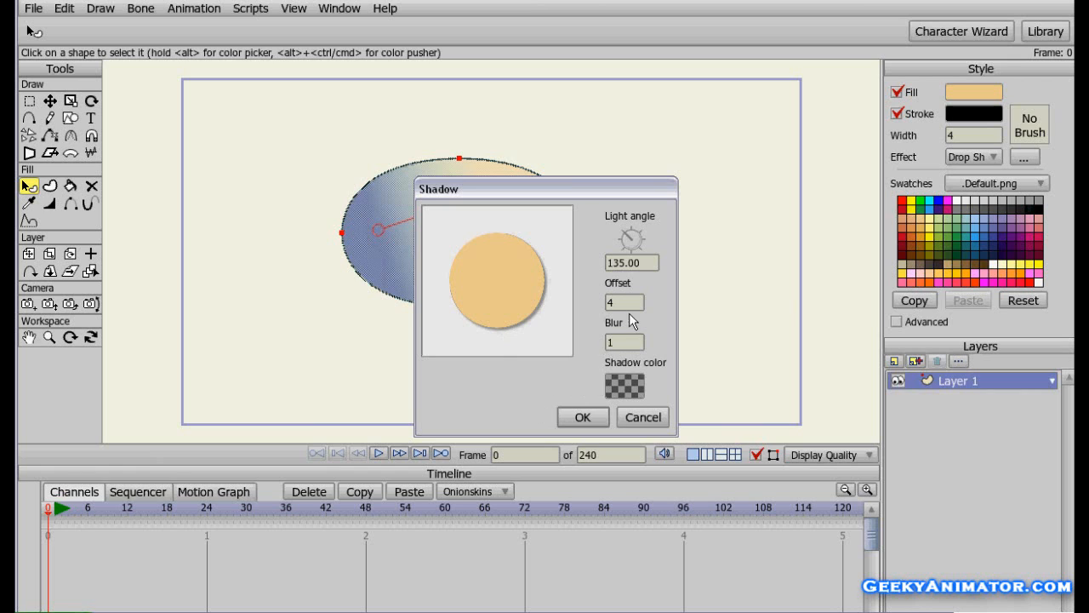
left_click_drag(632, 238, 626, 235)
left_click(582, 416)
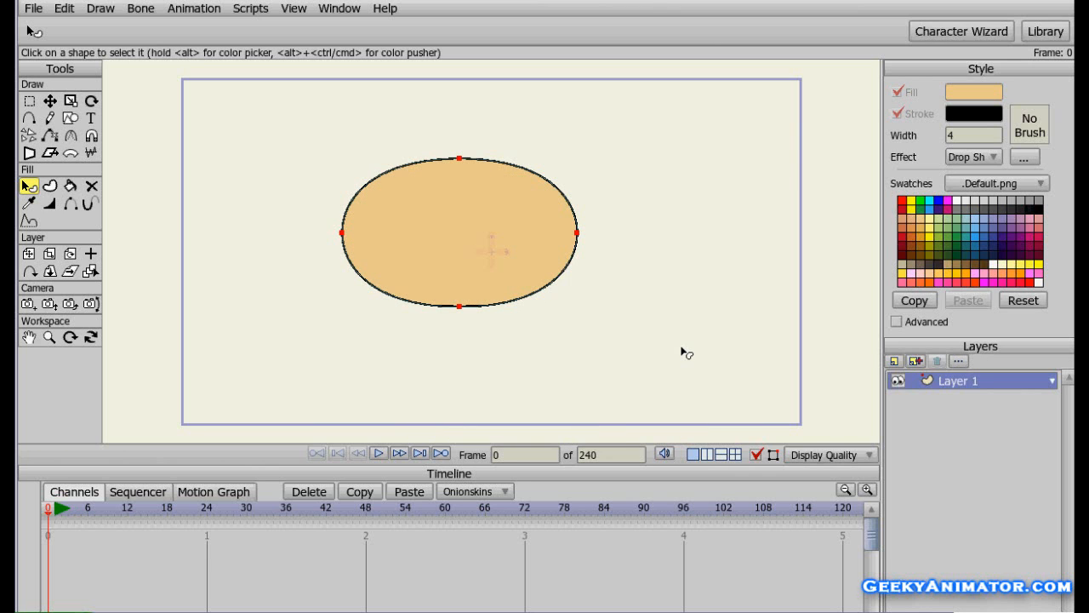
key("ctrl+r")
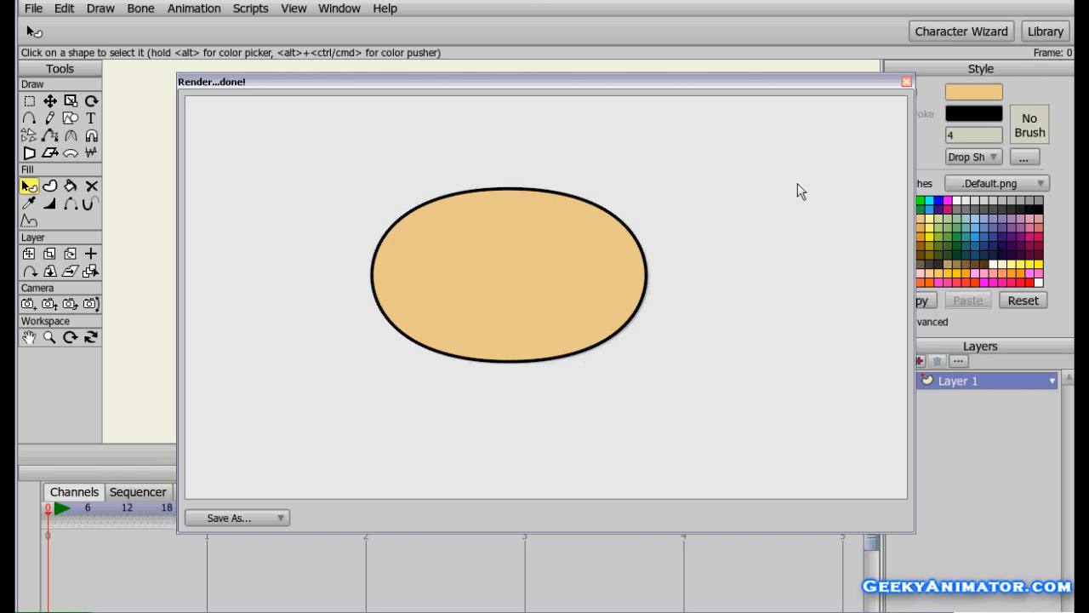
left_click(907, 81)
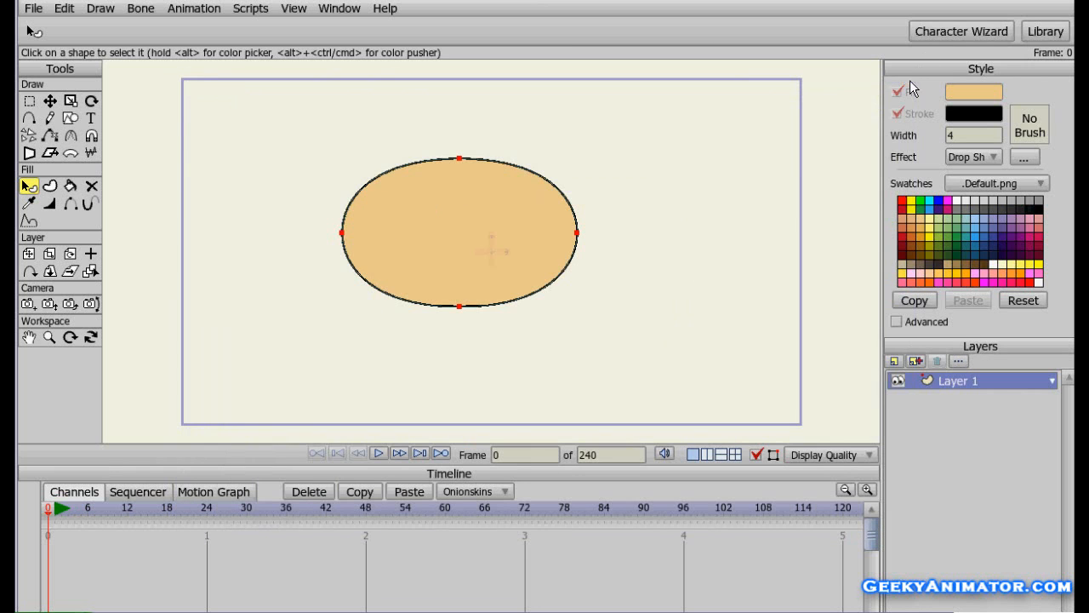
Set the ellipse's drop shadow offset to 10 and preview the rendered frame
left_click(496, 235)
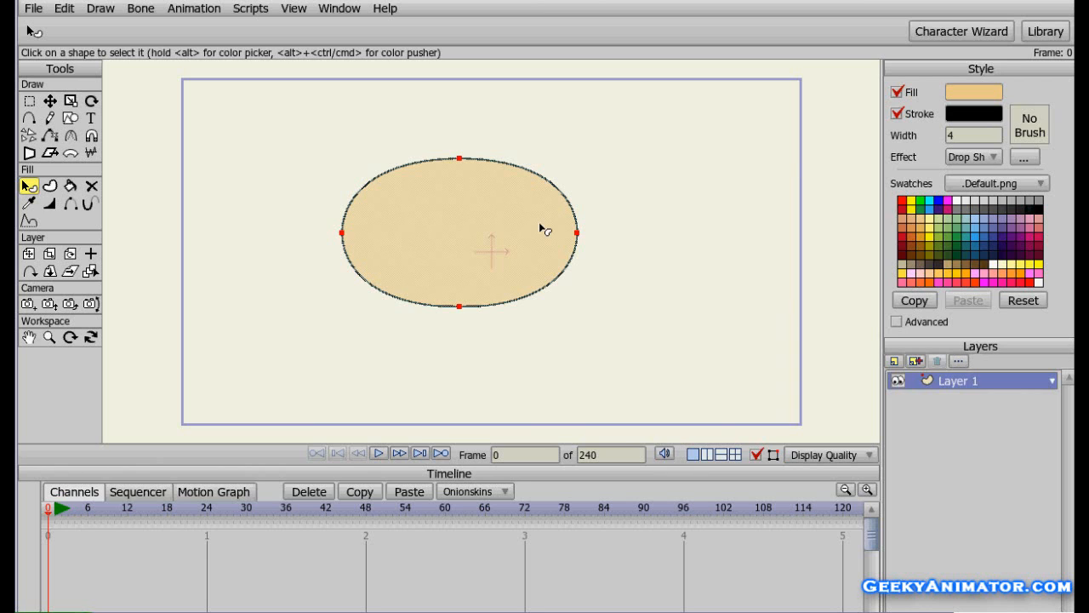
left_click(1025, 158)
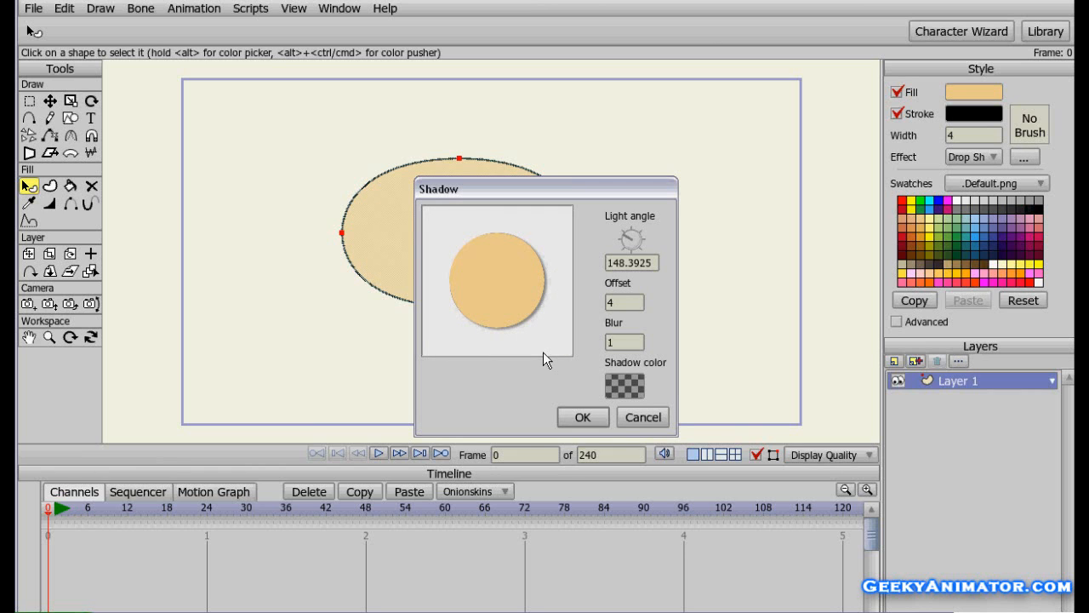
left_click(625, 301)
left_click_drag(626, 301, 584, 301)
type("20")
left_click(584, 419)
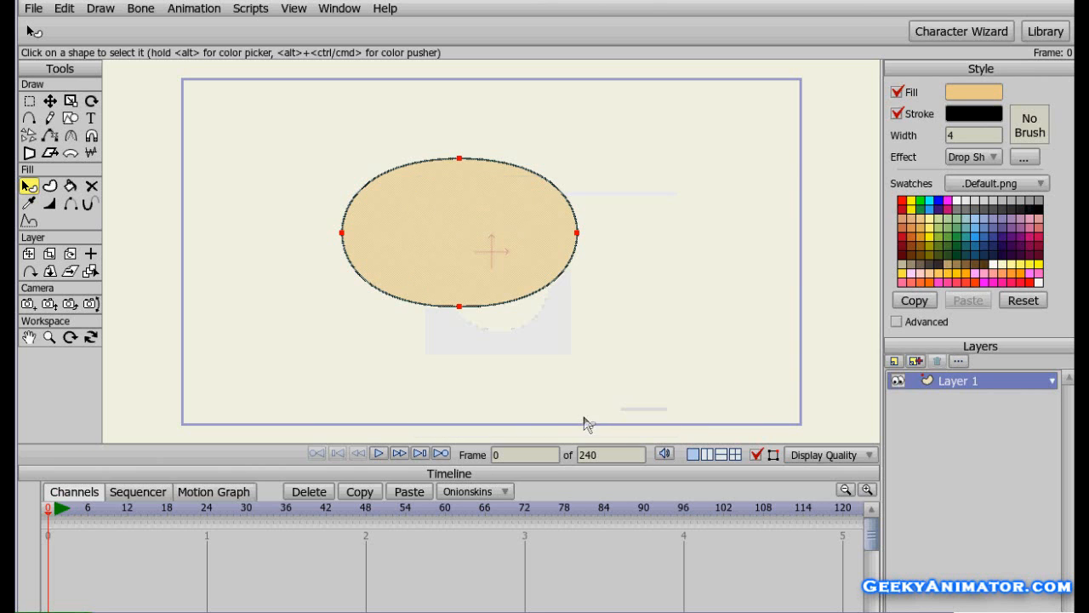
key("ctrl+r")
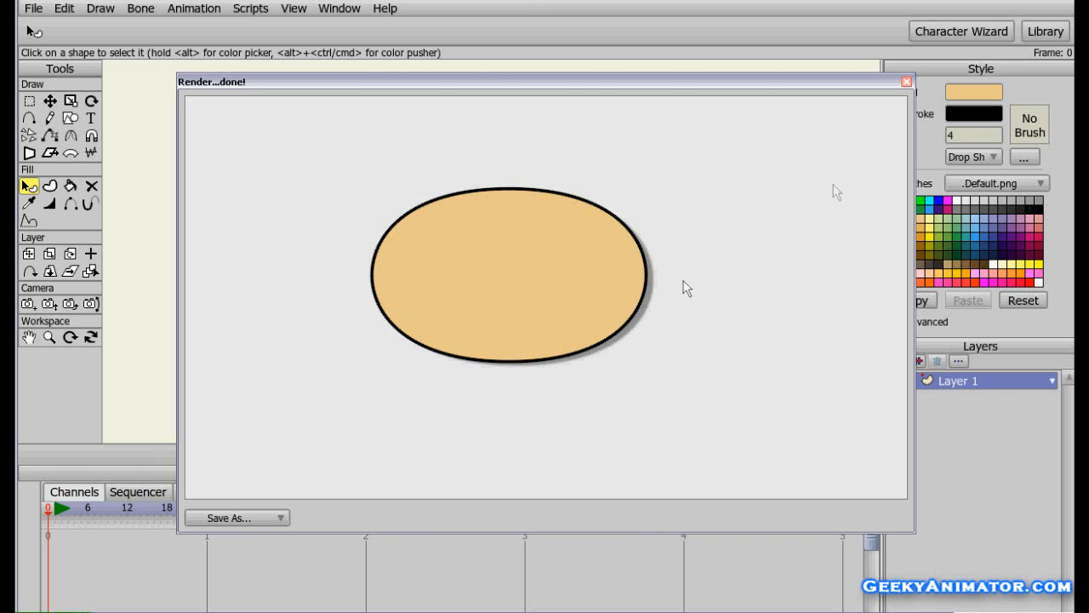
left_click(907, 82)
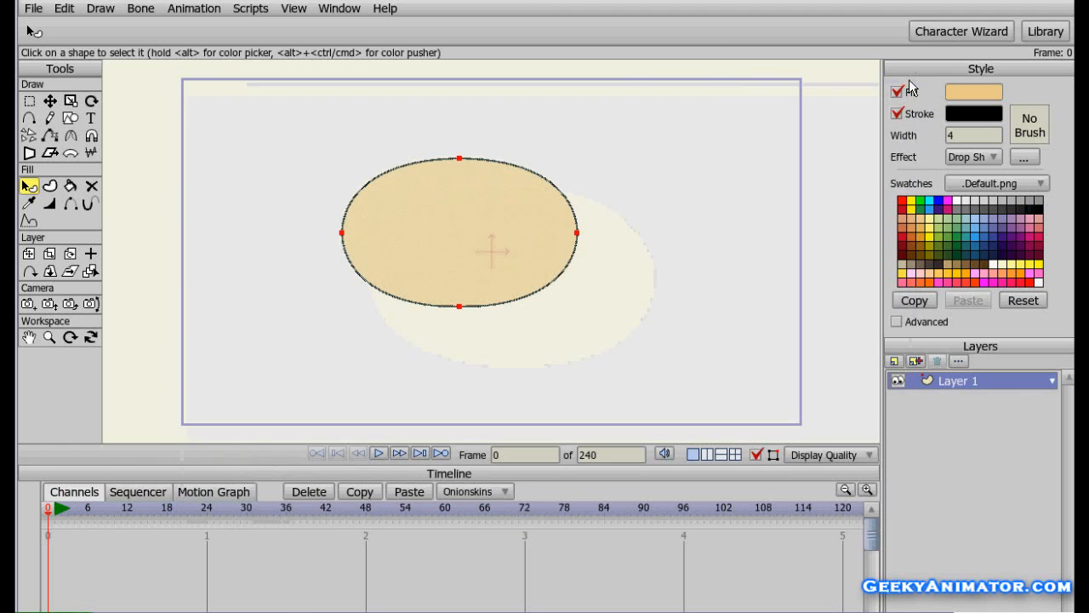
Try setting the drop shadow's offset to 5 with a render preview, and reselect the ellipse
left_click(639, 252)
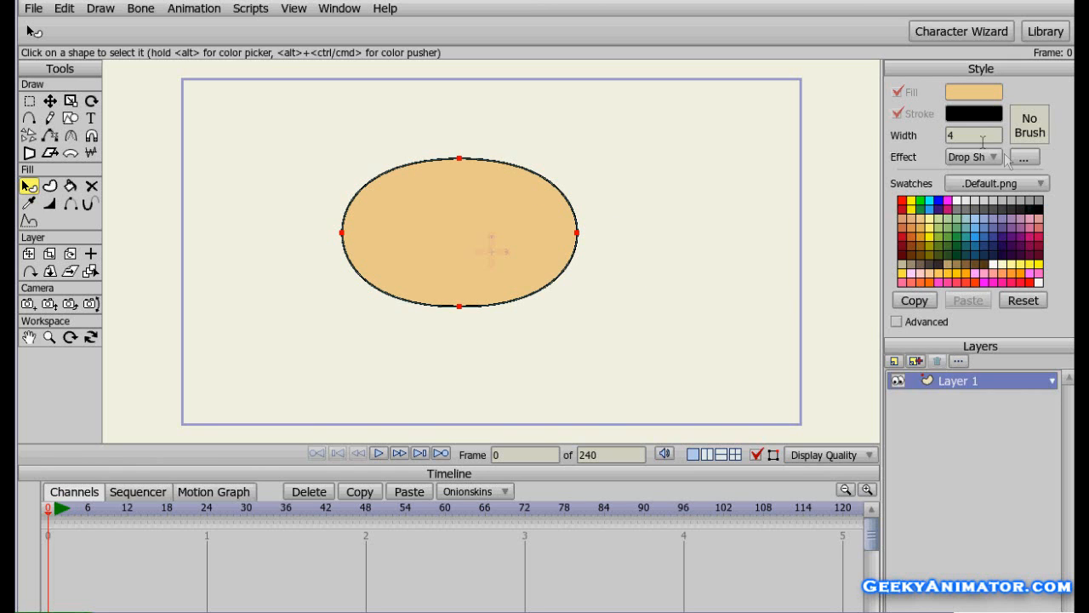
left_click(1027, 156)
double_click(629, 298)
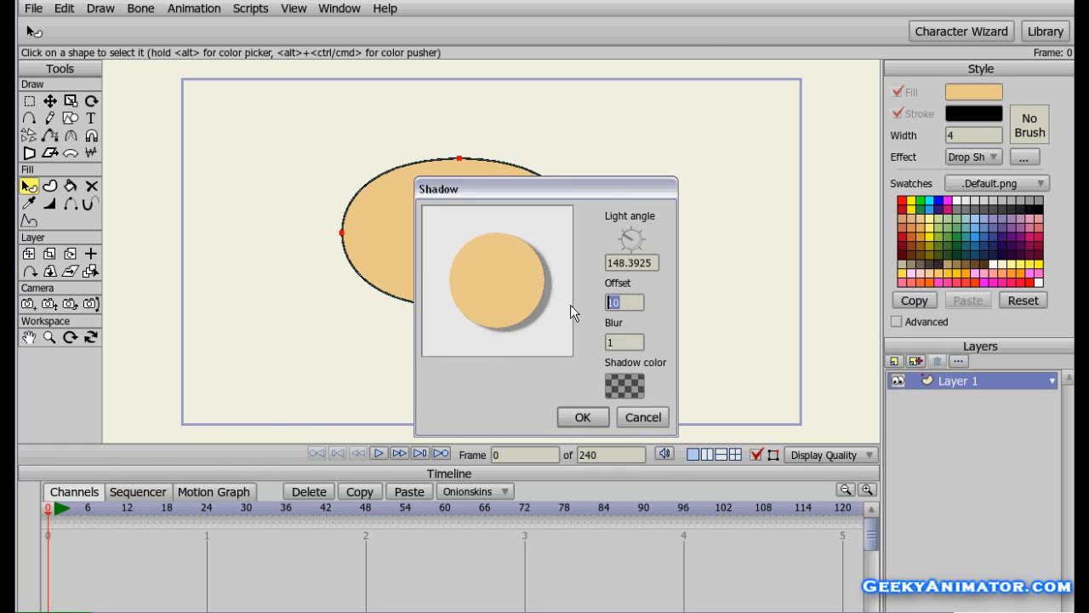
type("5")
left_click(594, 418)
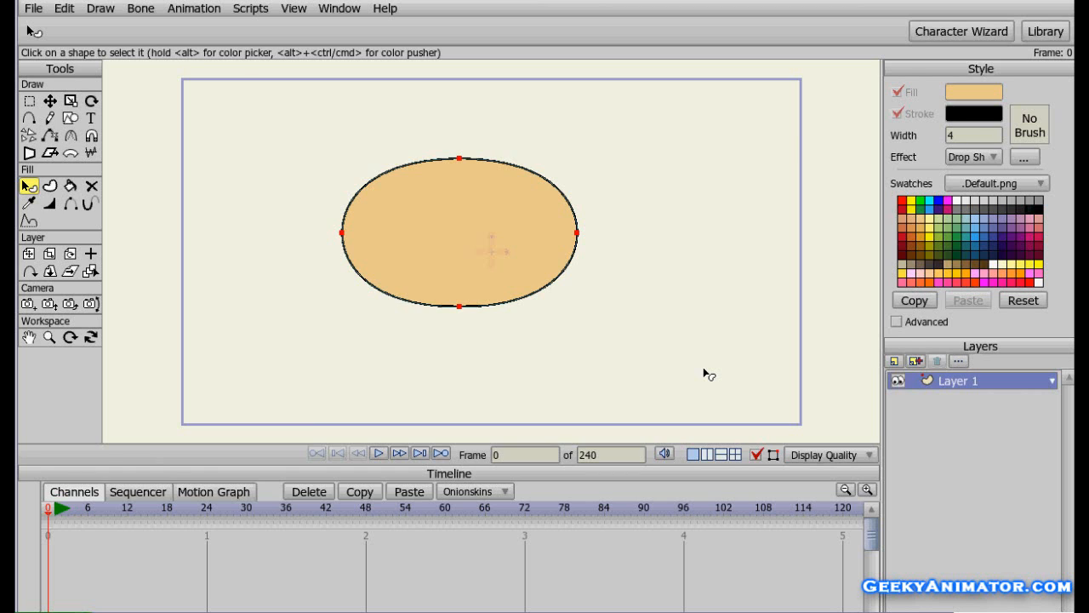
key("ctrl+r")
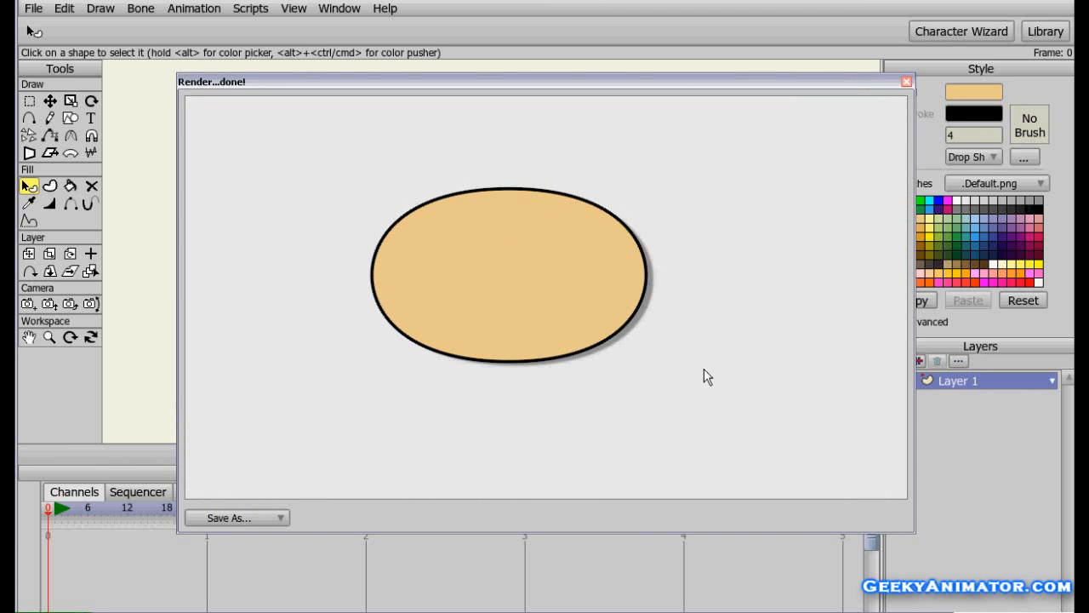
left_click(907, 82)
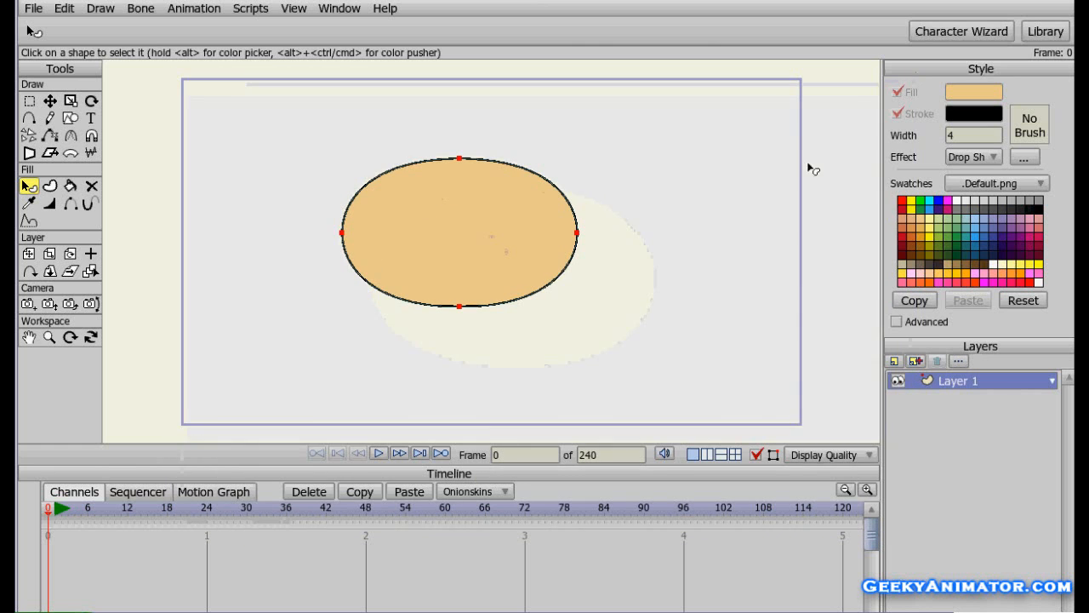
left_click(509, 269)
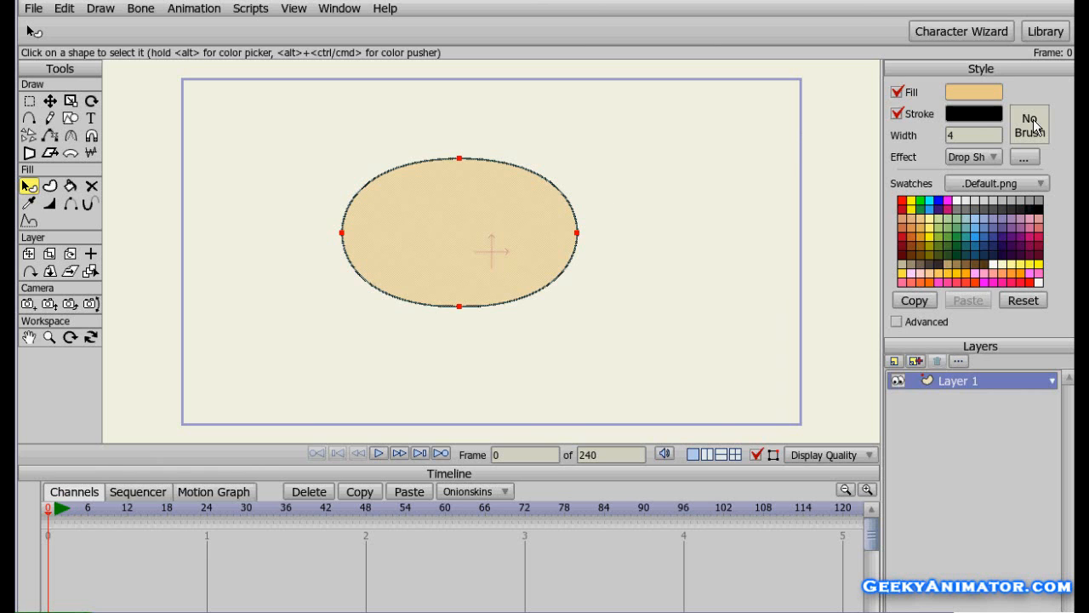
Check the drop shadow settings and switch the ellipse's effect to Crayon with line width 20 and density 0.1
left_click(1024, 156)
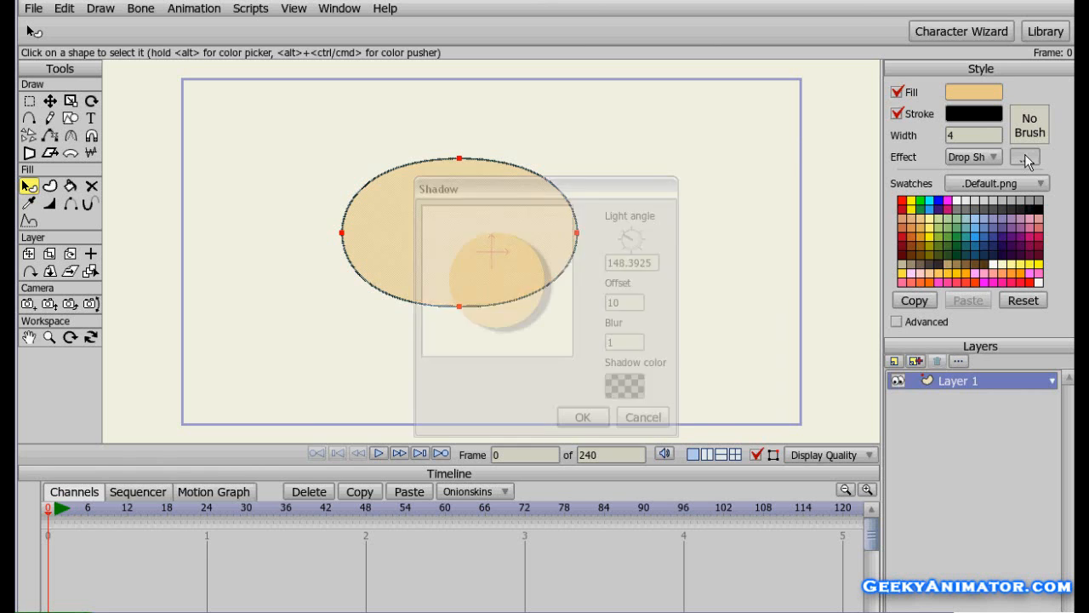
left_click(585, 416)
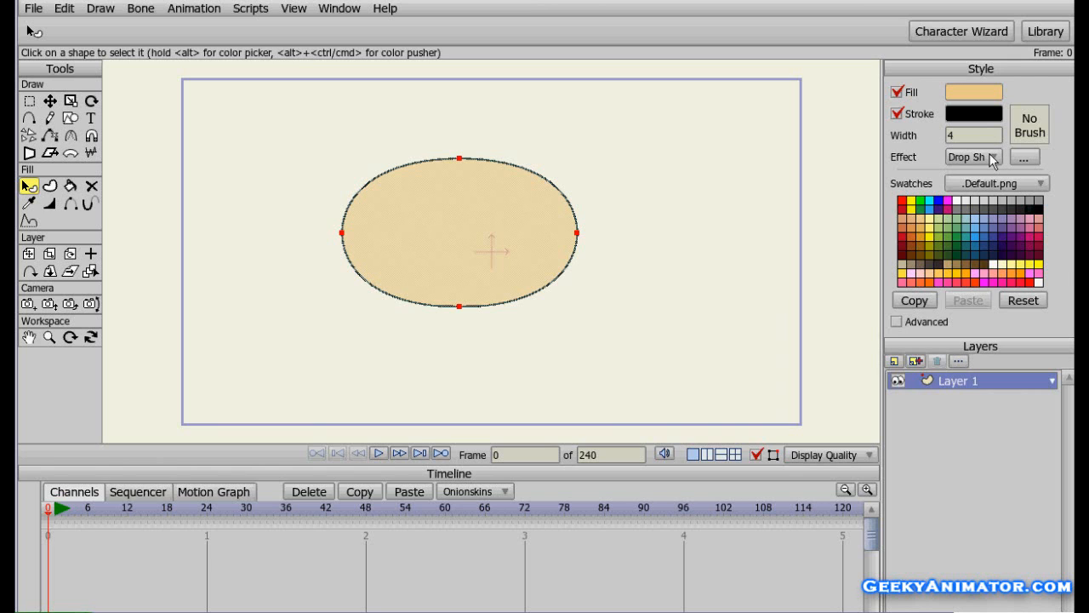
left_click(992, 159)
left_click(1008, 269)
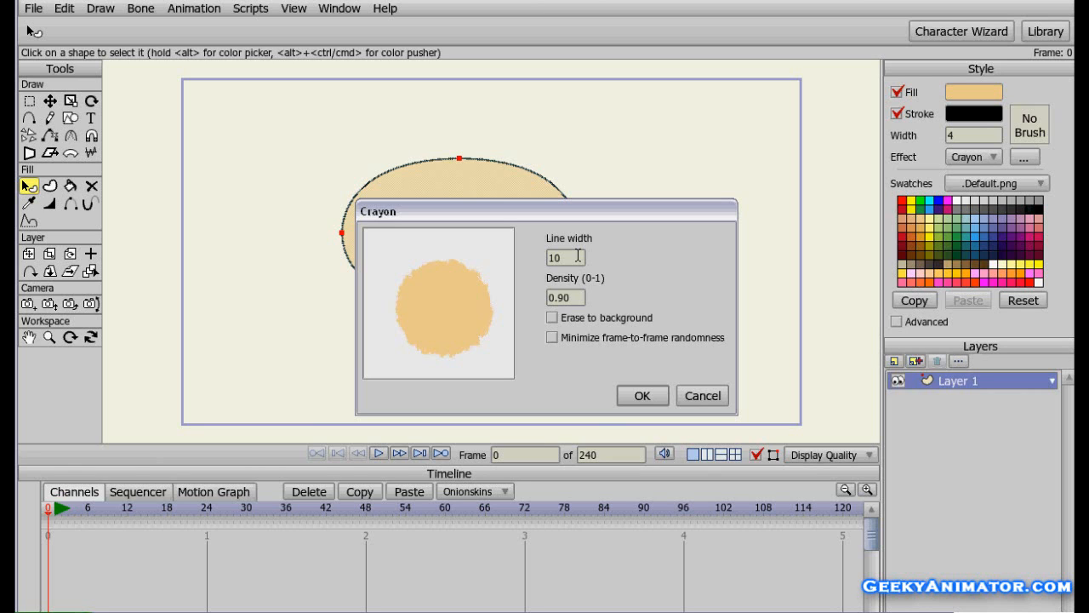
left_click_drag(578, 255, 528, 245)
left_click(573, 295)
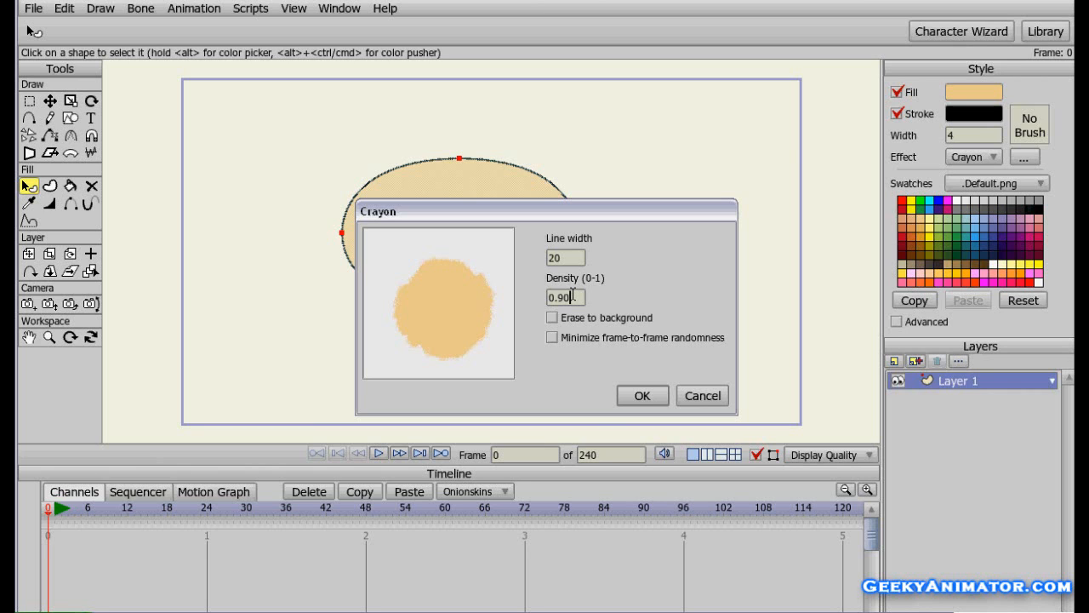
left_click_drag(572, 296, 521, 299)
type(".1")
left_click(570, 252)
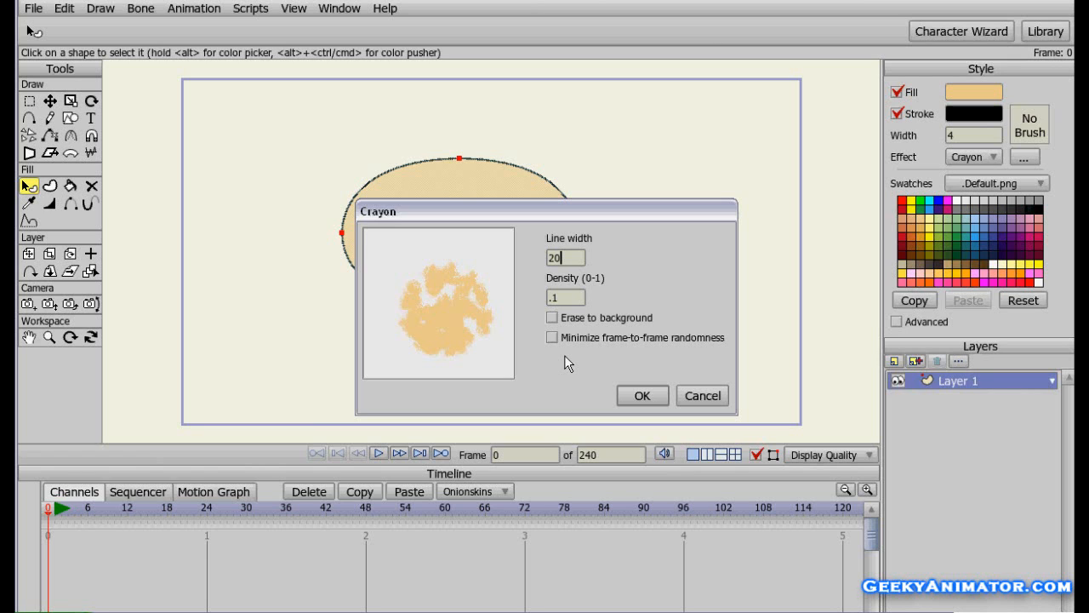
left_click(638, 396)
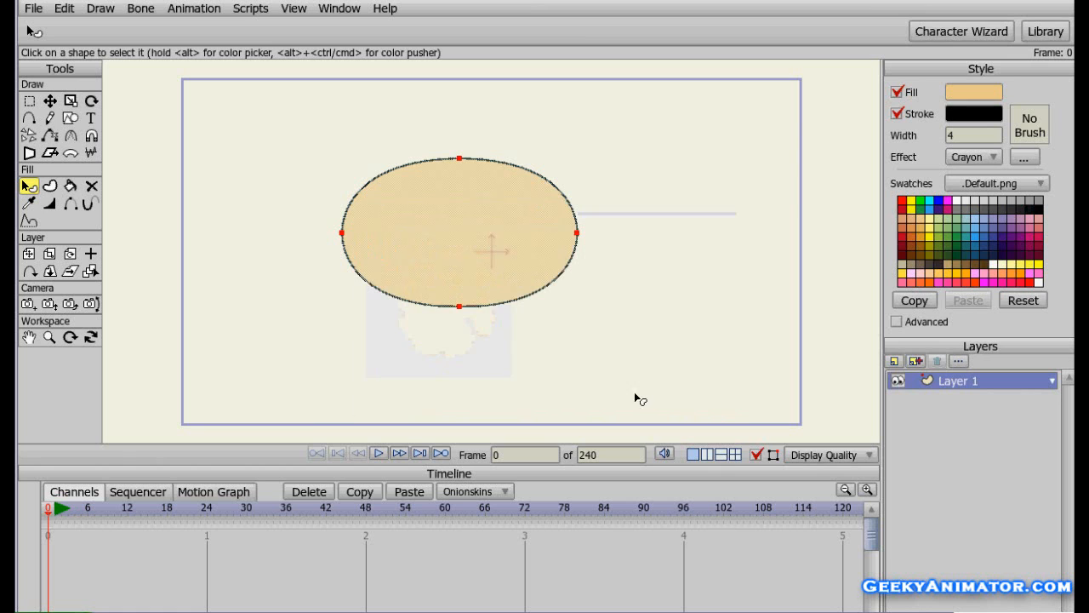
Preview the rendered crayon fill and reselect the ellipse
key("ctrl+r")
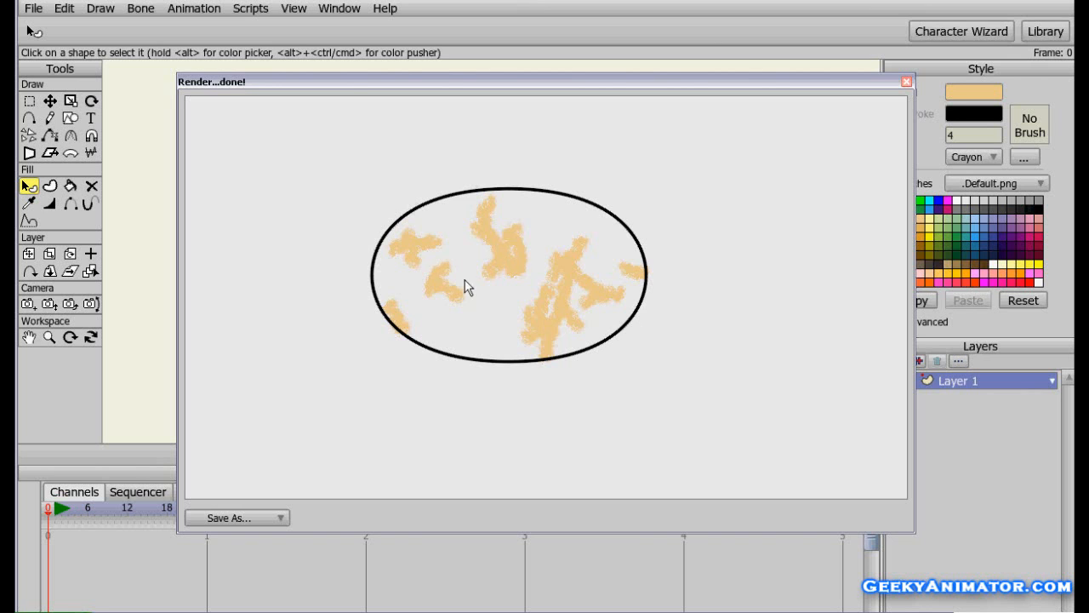
left_click(907, 84)
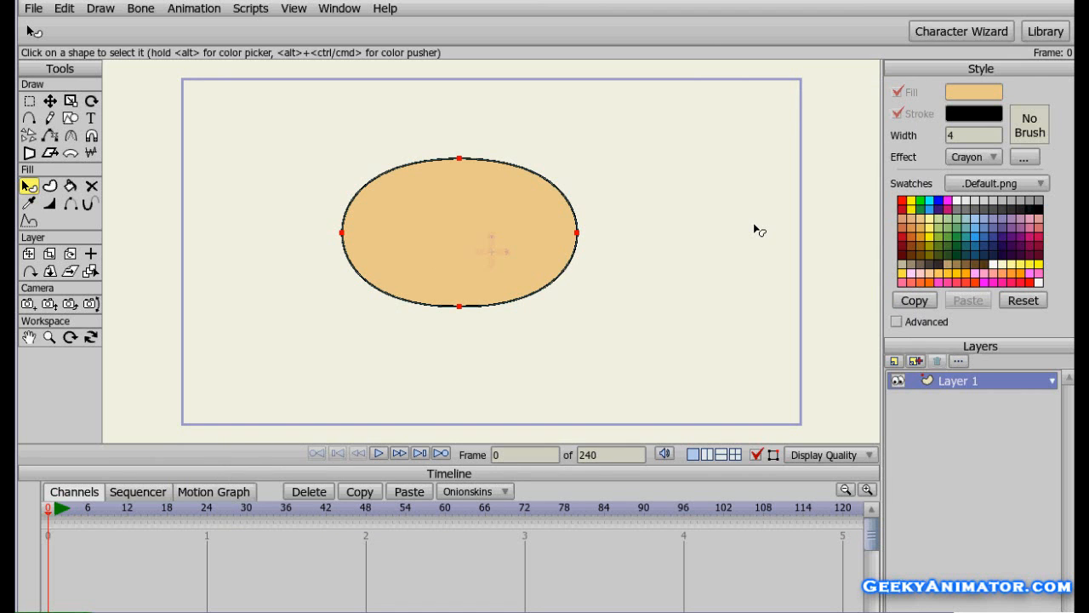
left_click(530, 226)
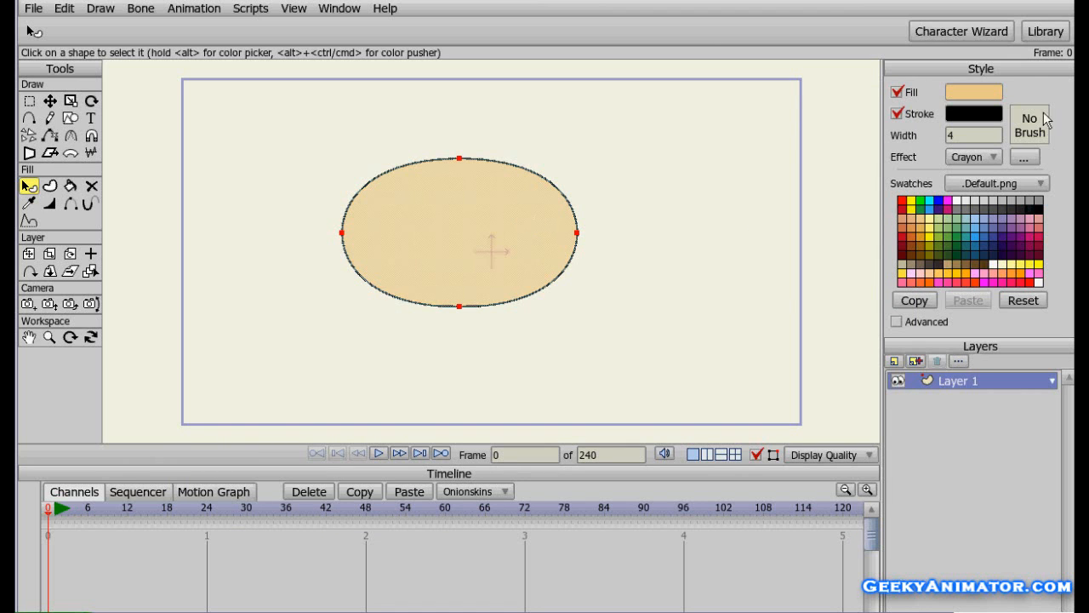
Switch the ellipse's effect to Image Texture and pick pic.jpg from the learnAnimation folder as the texture file
left_click(993, 158)
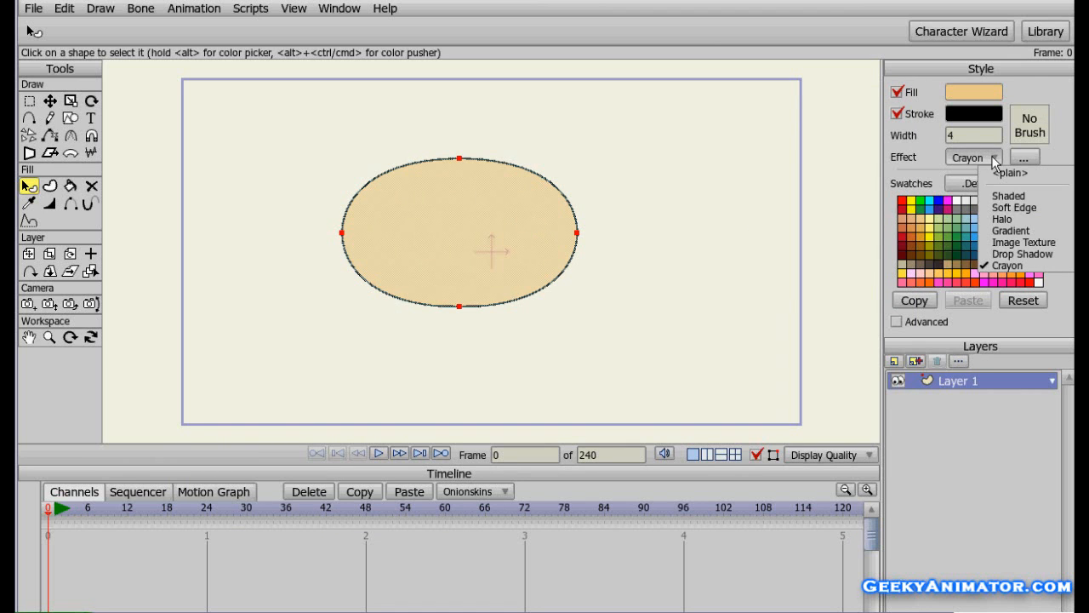
left_click(1020, 243)
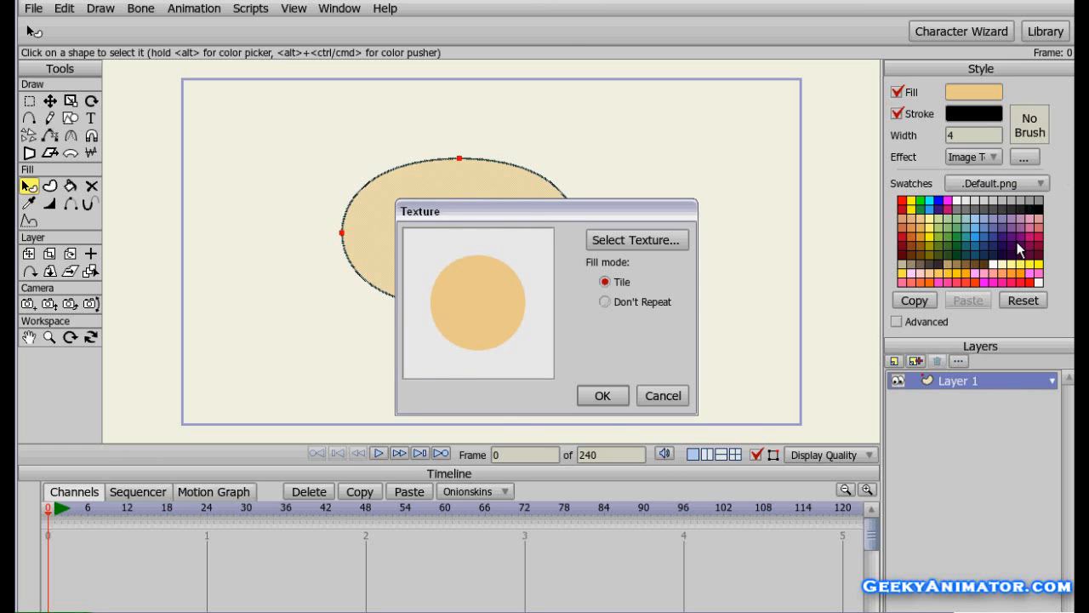
left_click(669, 244)
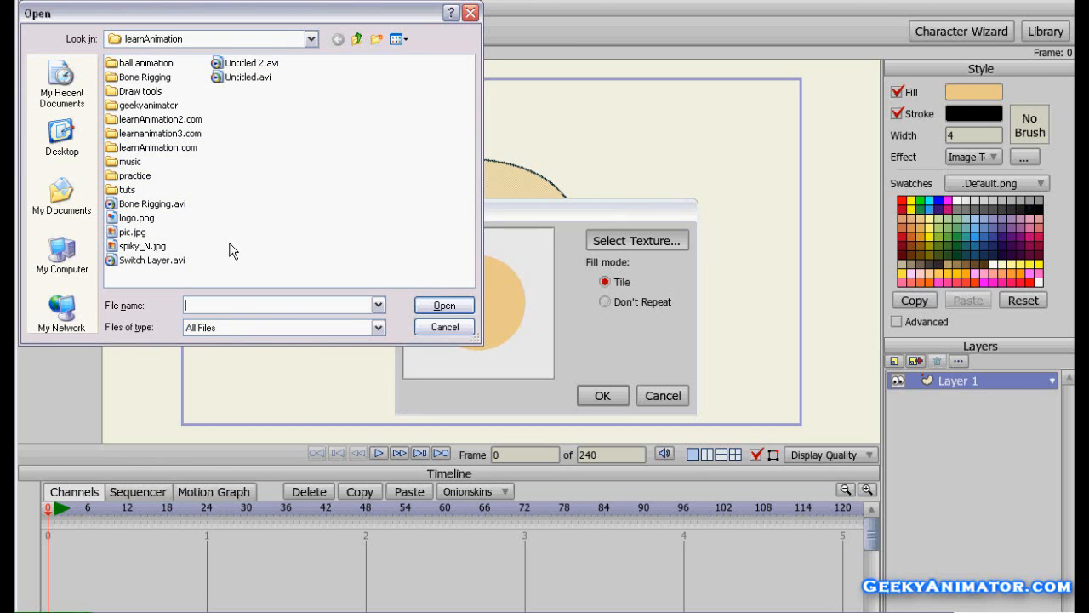
left_click(128, 218)
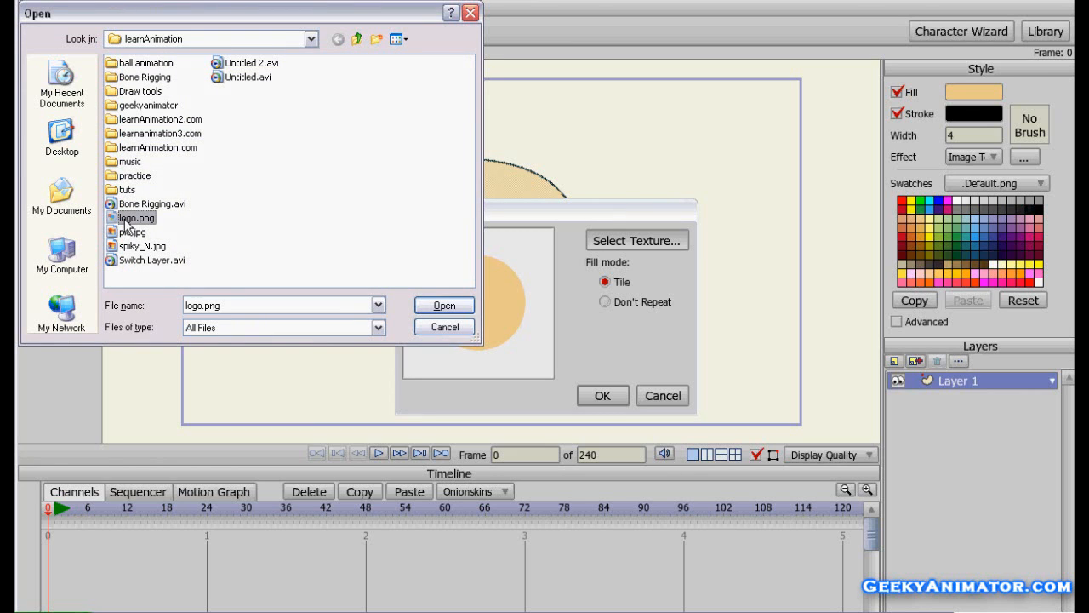
left_click(129, 231)
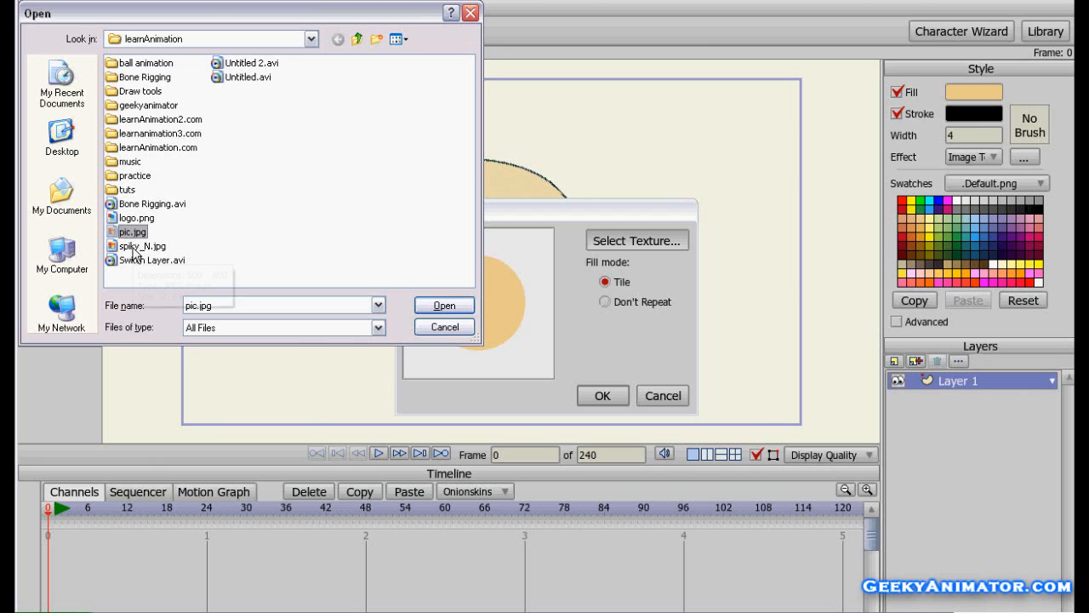
left_click(134, 248)
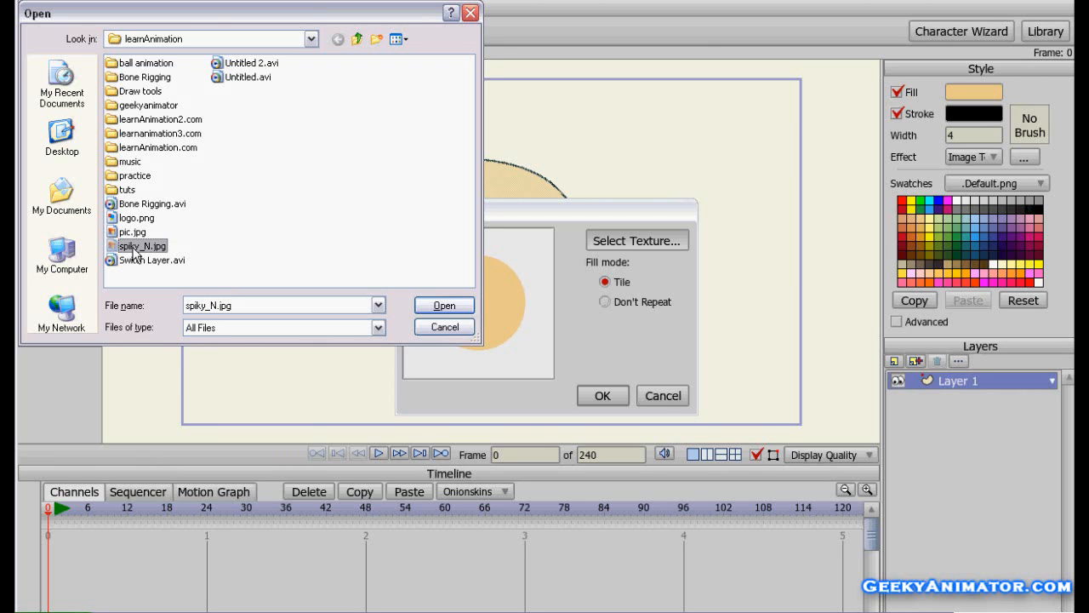
left_click(132, 234)
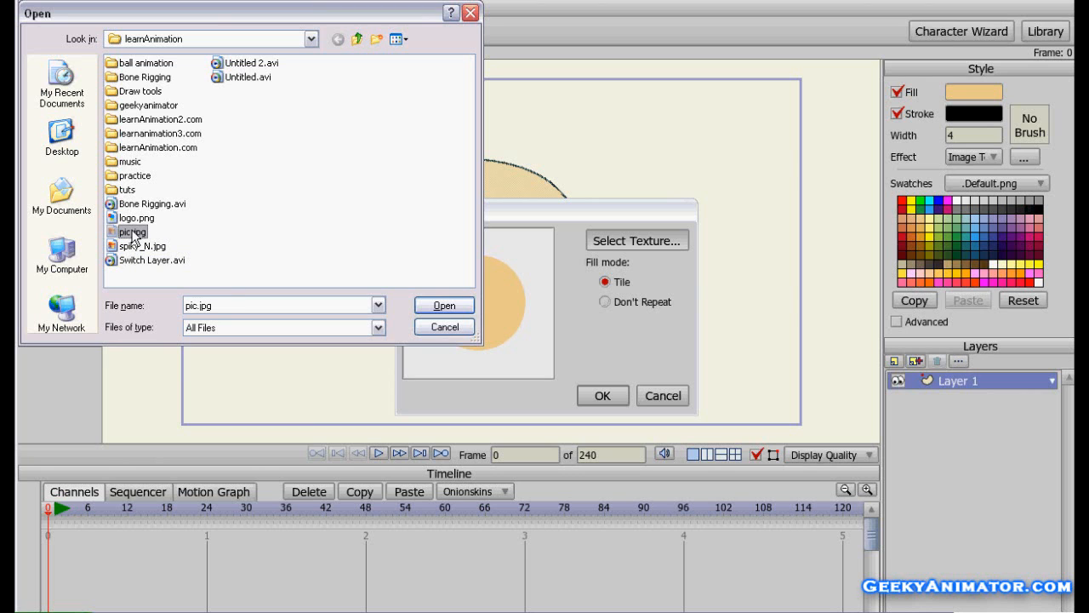
Preview pic.jpg in Windows Picture and Fax Viewer, enlarging the viewer window to inspect the image, and close it
right_click(133, 236)
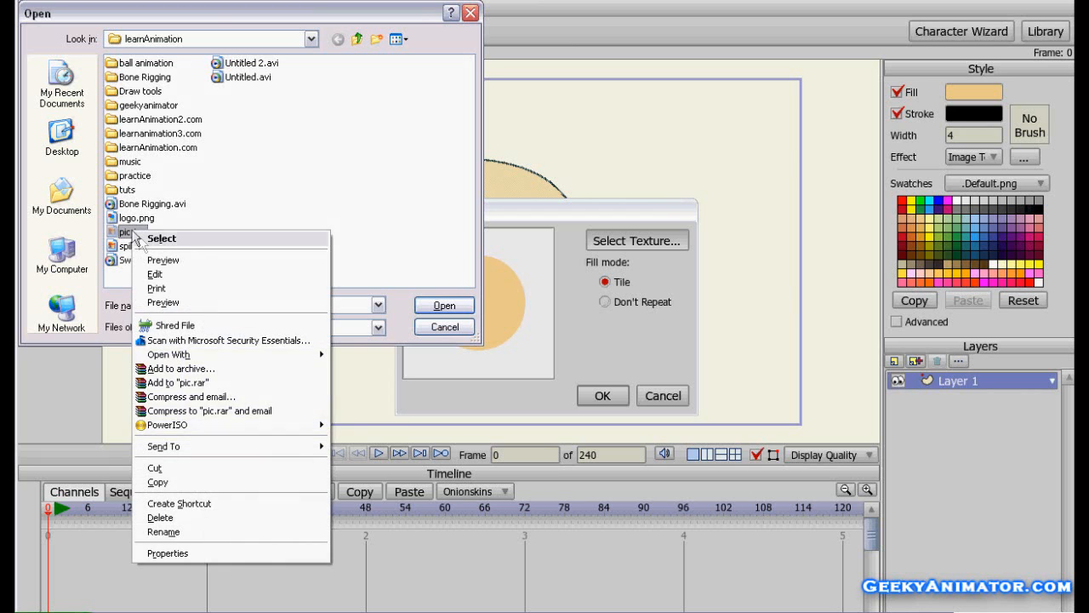
left_click(144, 259)
mouse_move(768, 351)
left_mouse_down()
mouse_move(399, 200)
mouse_move(391, 186)
left_mouse_up()
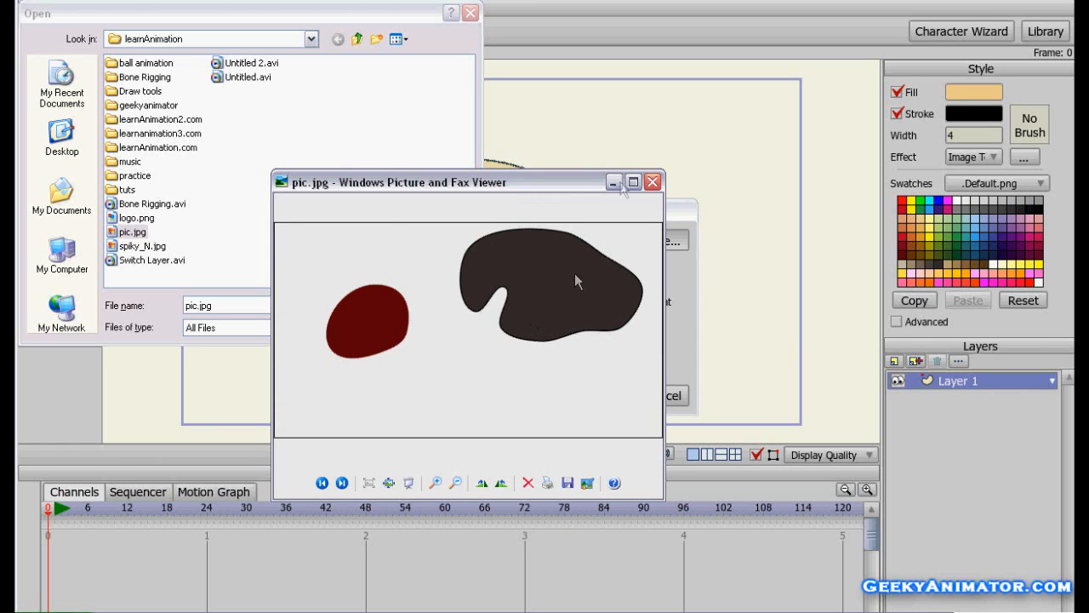
left_click(653, 182)
Load pic.jpg as the ellipse's texture with the Don't Repeat fill mode and preview the rendered frame
left_click(438, 305)
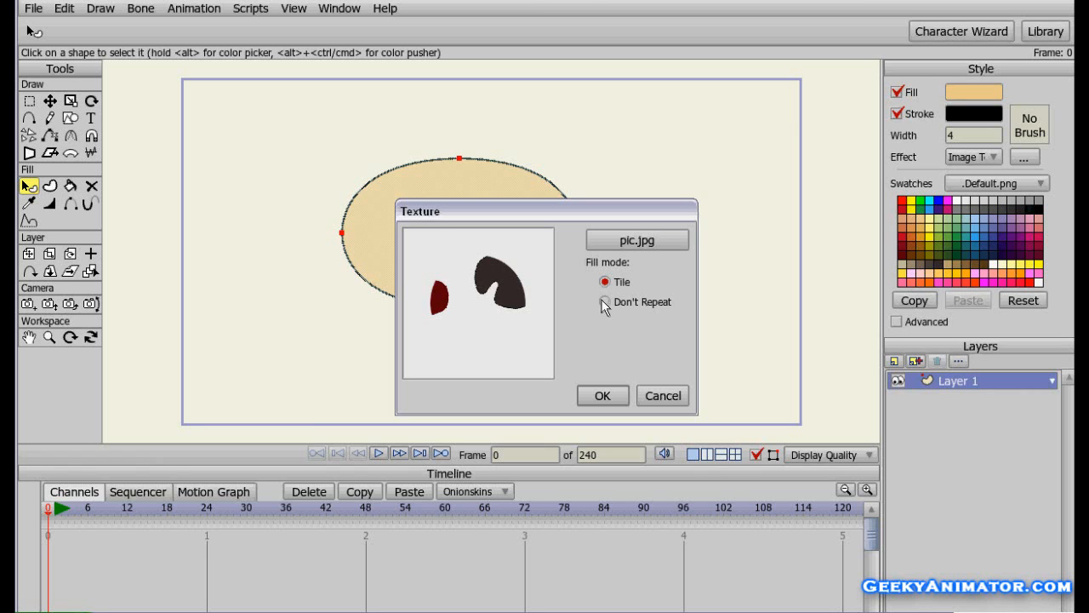
left_click(604, 302)
left_click(587, 396)
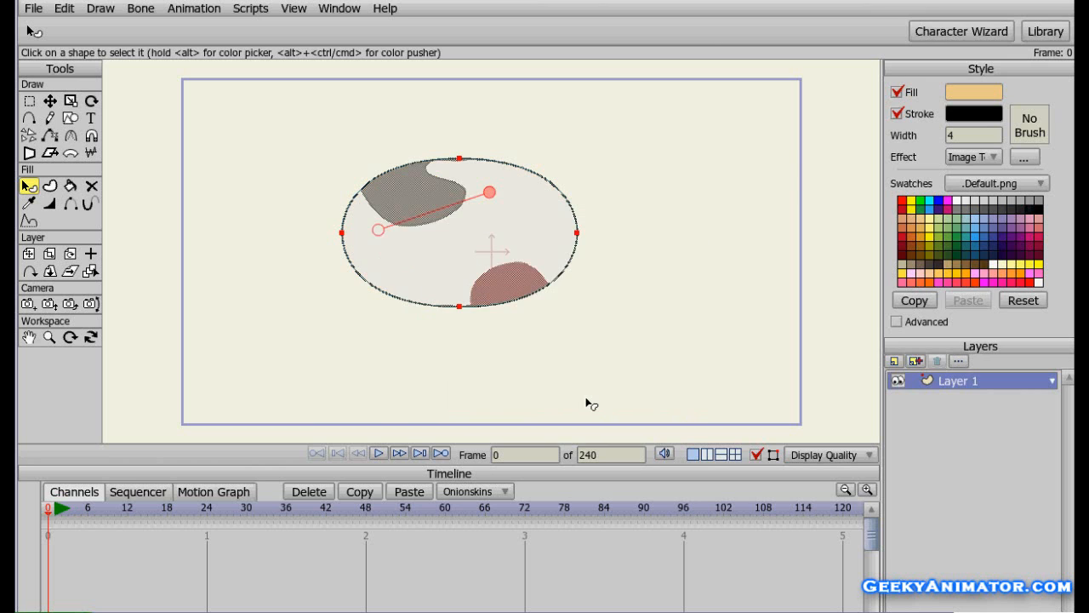
key("ctrl+r")
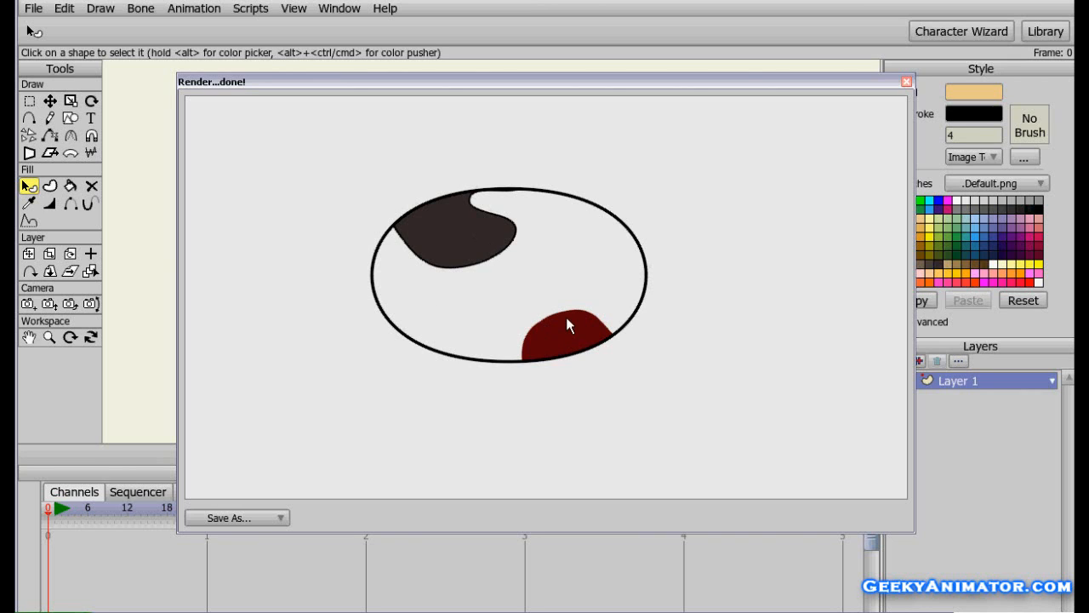
left_click(907, 81)
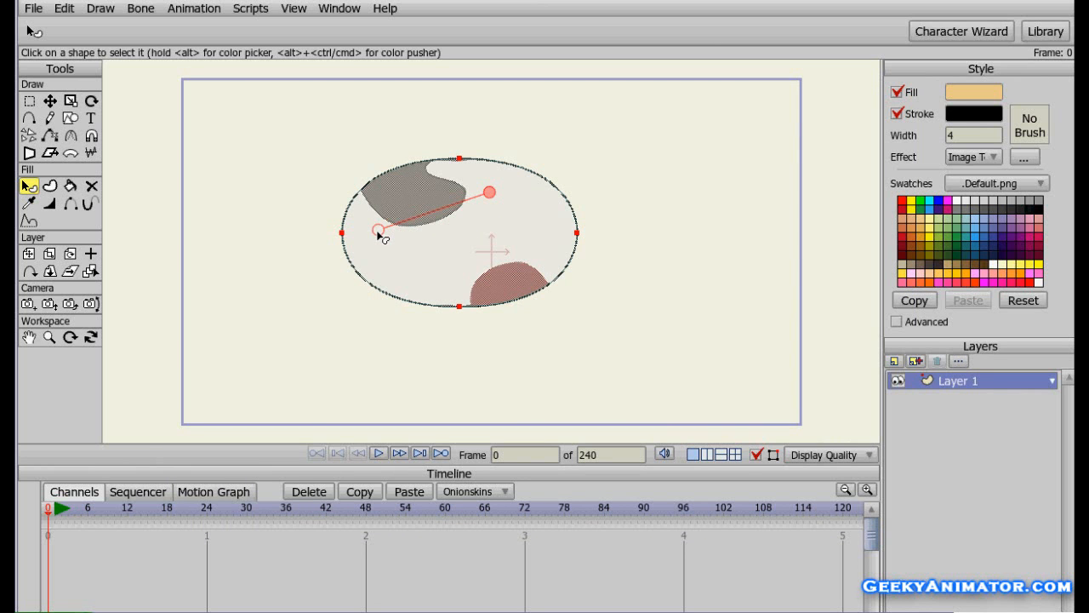
Reposition the texture handles inside the ellipse to shift, scale and rotate the image
left_click_drag(378, 232, 415, 273)
left_click_drag(491, 196, 490, 220)
left_click_drag(417, 303, 437, 258)
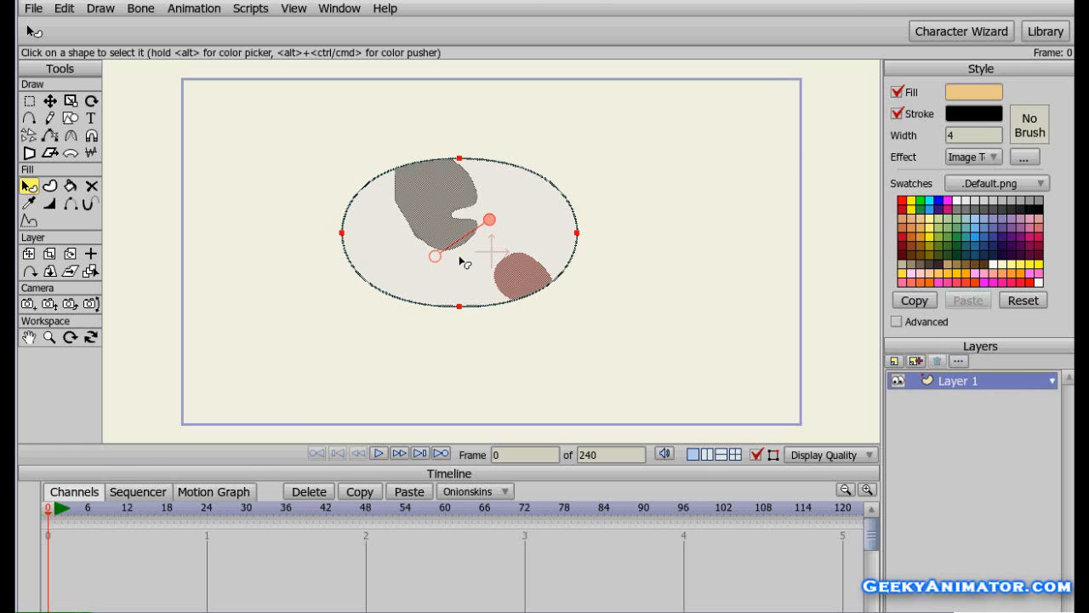
left_click_drag(434, 258, 402, 243)
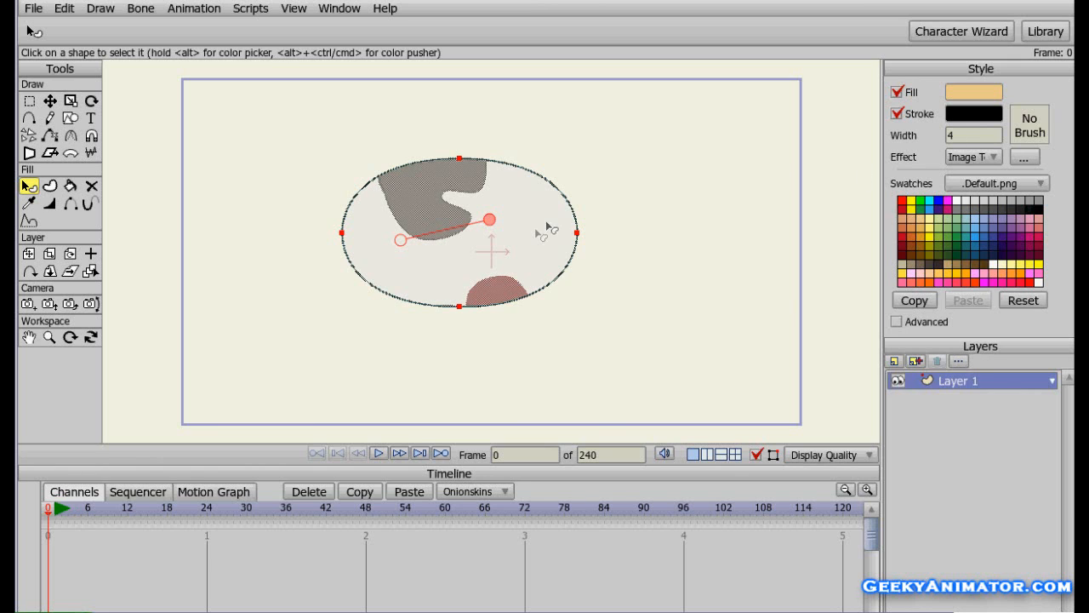
Return the ellipse's effect to plain and deselect the shape
left_click(964, 160)
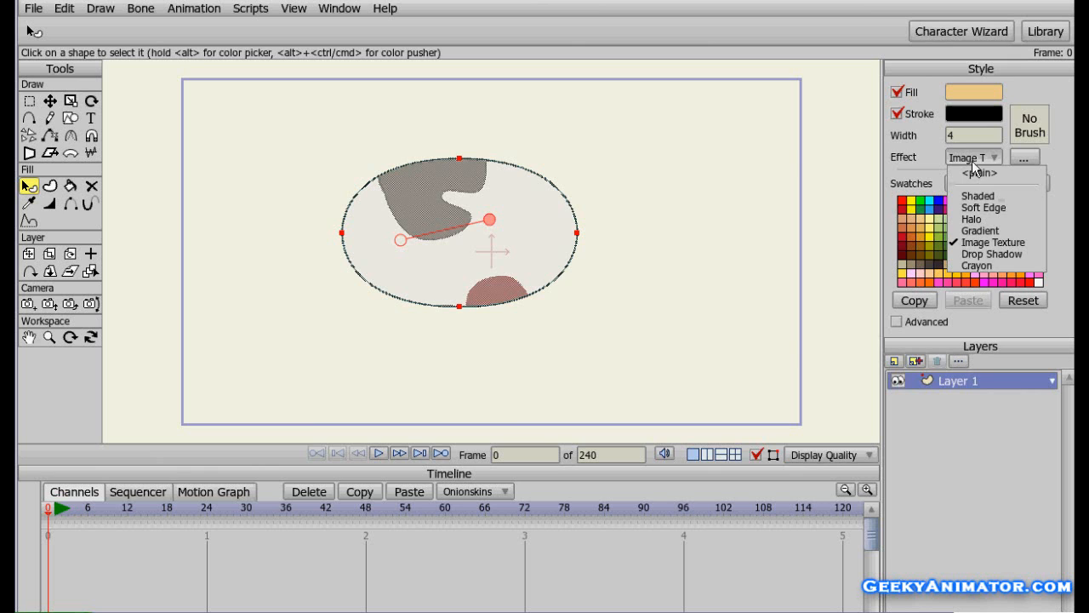
left_click(978, 173)
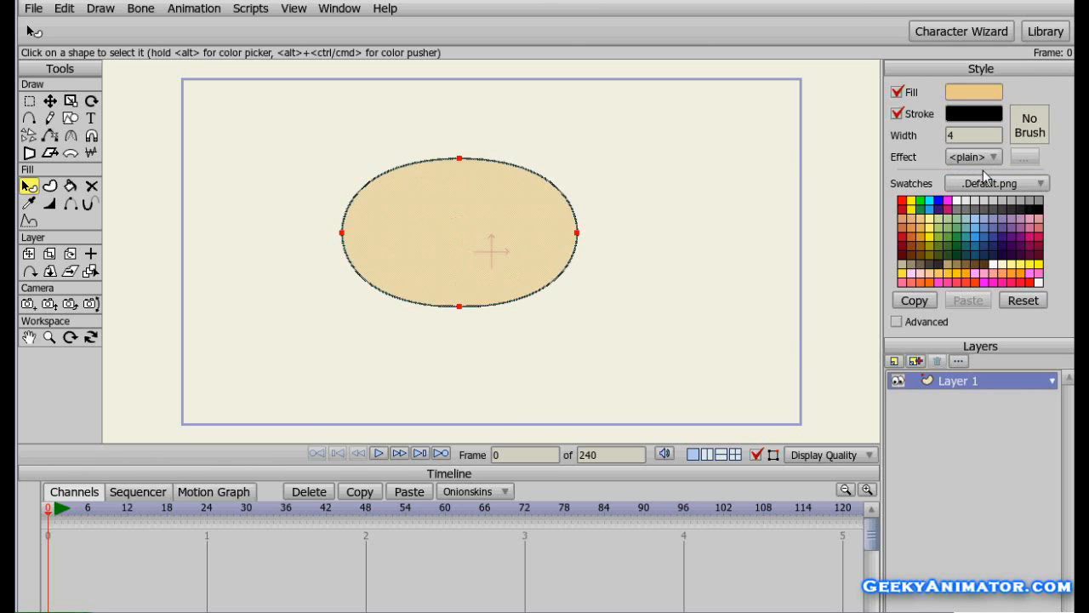
left_click(754, 269)
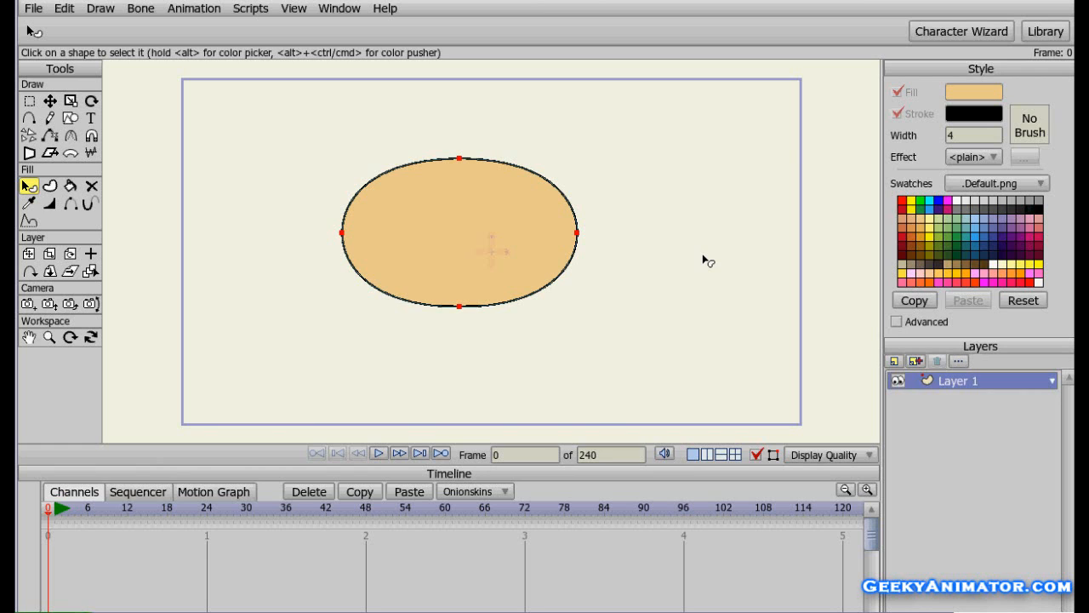
Show the advanced style settings for the ellipse and examine the choices for its two fill effects and stroke effect
left_click(898, 323)
left_click(512, 203)
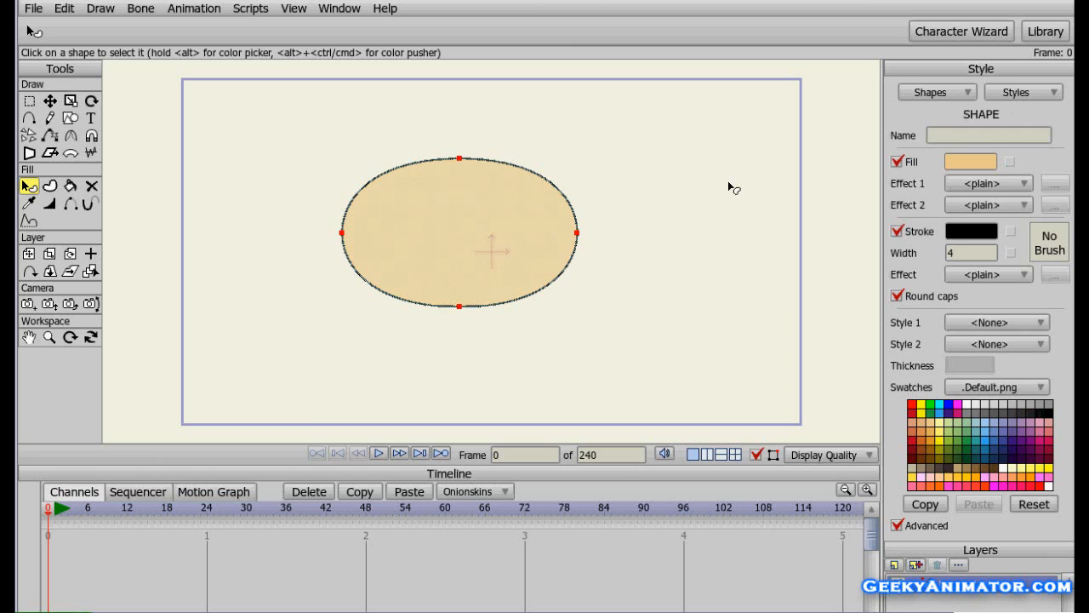
left_click(1026, 187)
left_click(1024, 185)
left_click(973, 204)
left_click(972, 208)
left_click(975, 209)
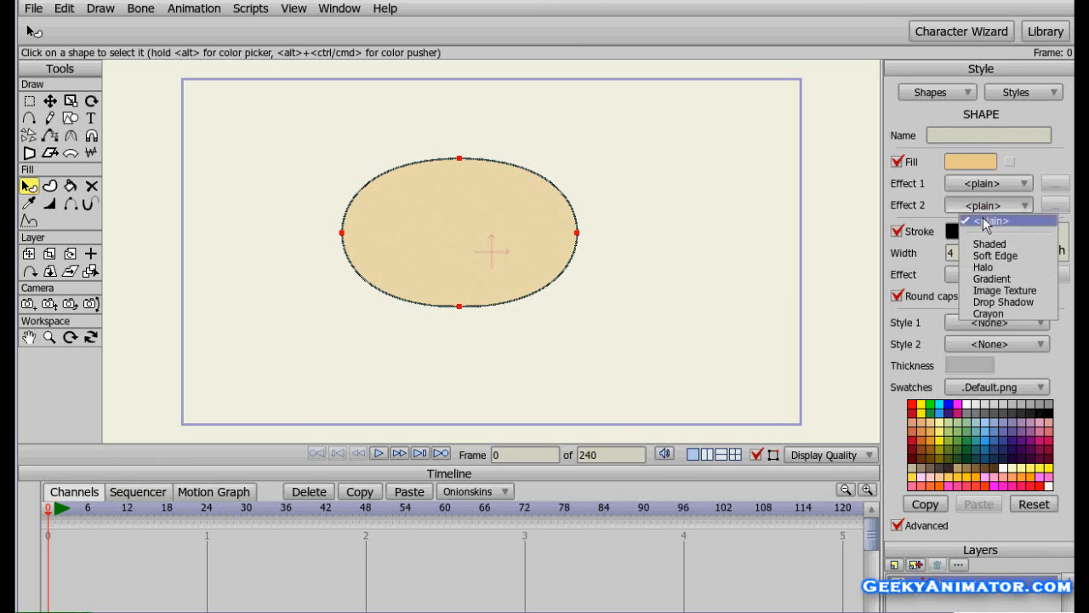
left_click(964, 210)
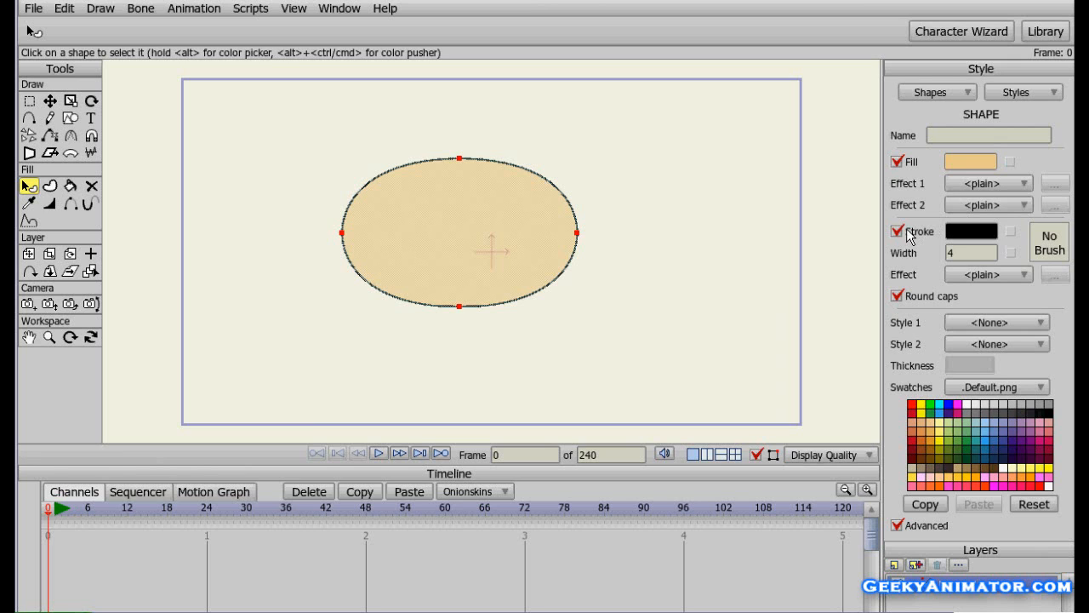
left_click(977, 278)
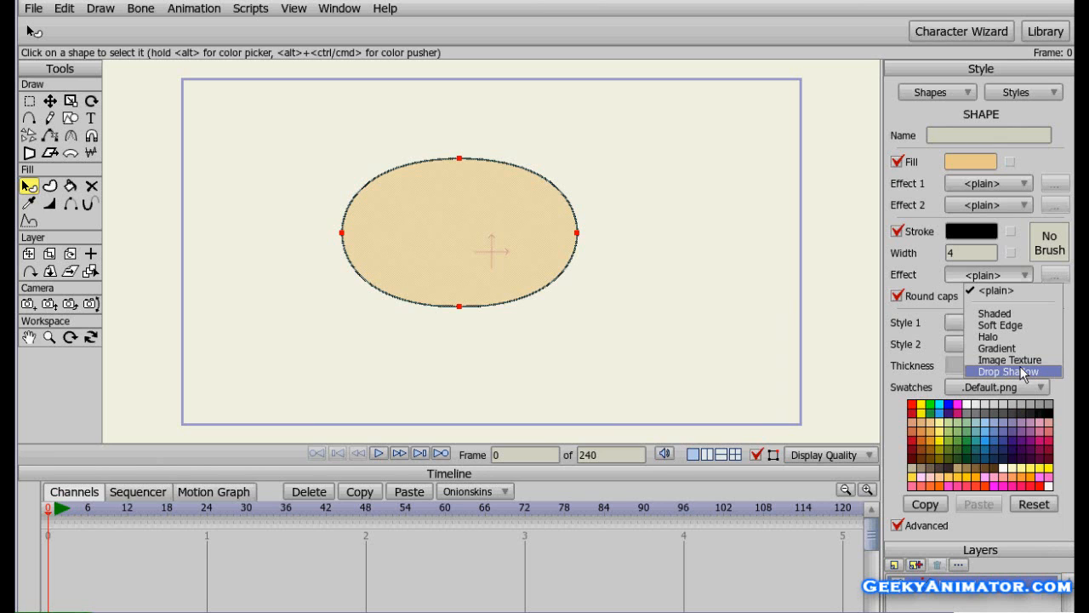
left_click(975, 278)
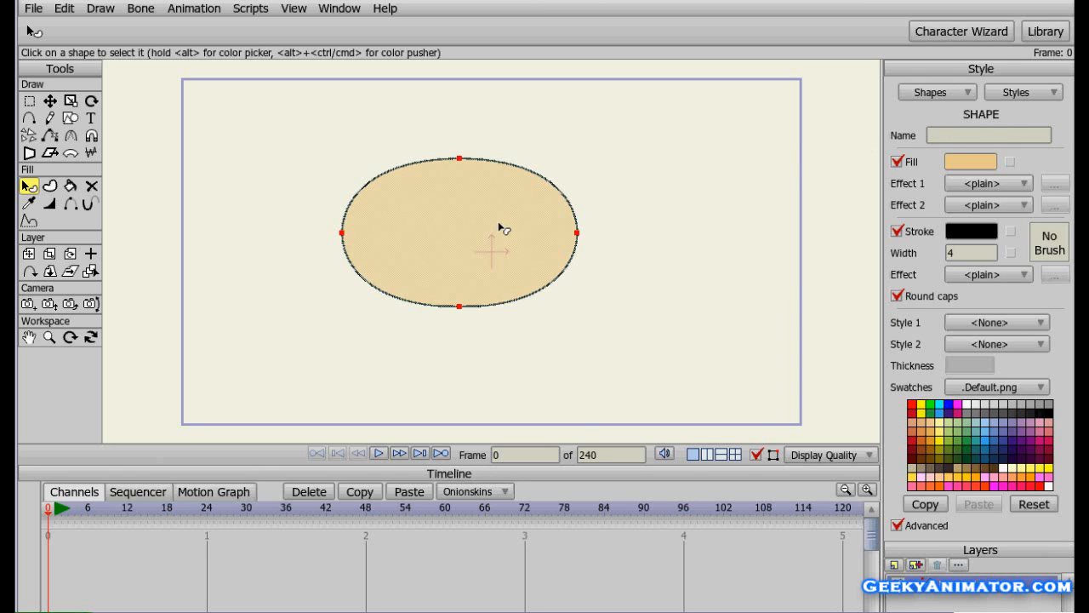
Name the selected ellipse shape "oval"
left_click(949, 135)
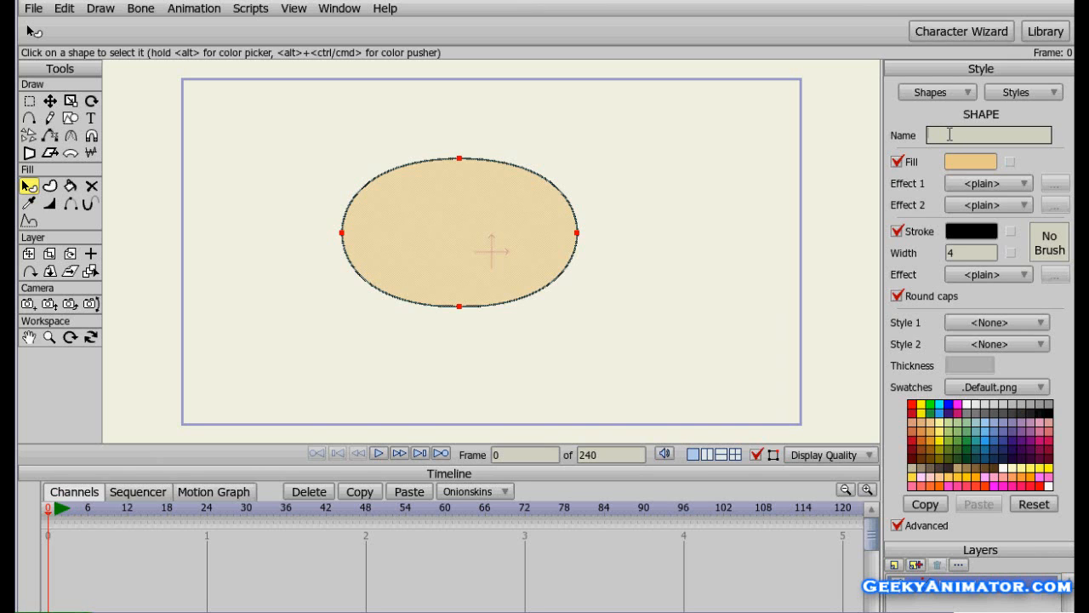
type("oav")
key("BackSpace")
key("BackSpace")
type("va")
key("Return")
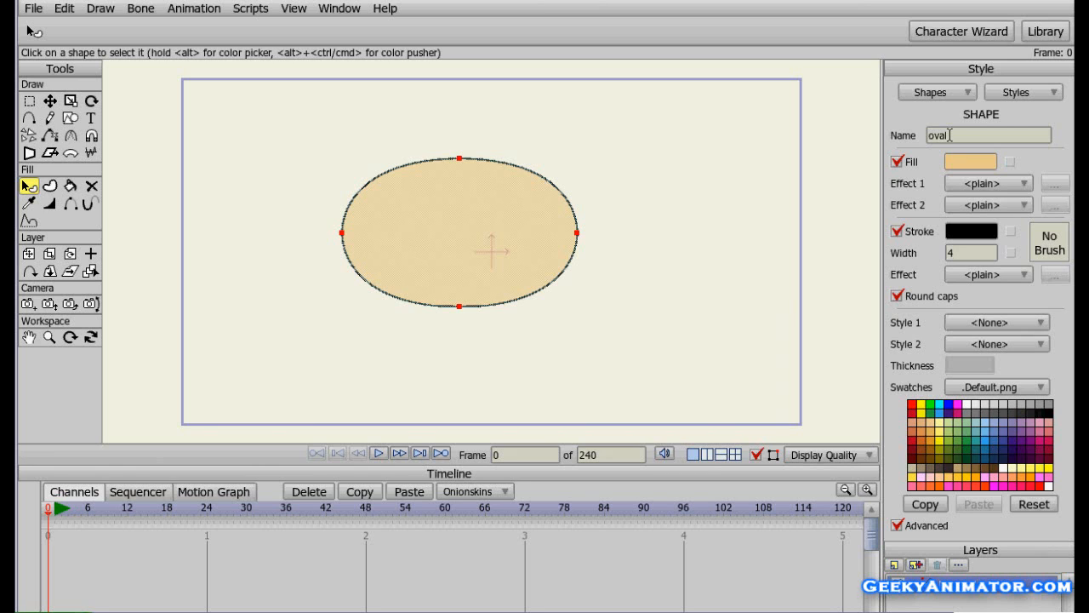
Choose the oval shape by its name and hide the advanced style settings
left_click(955, 88)
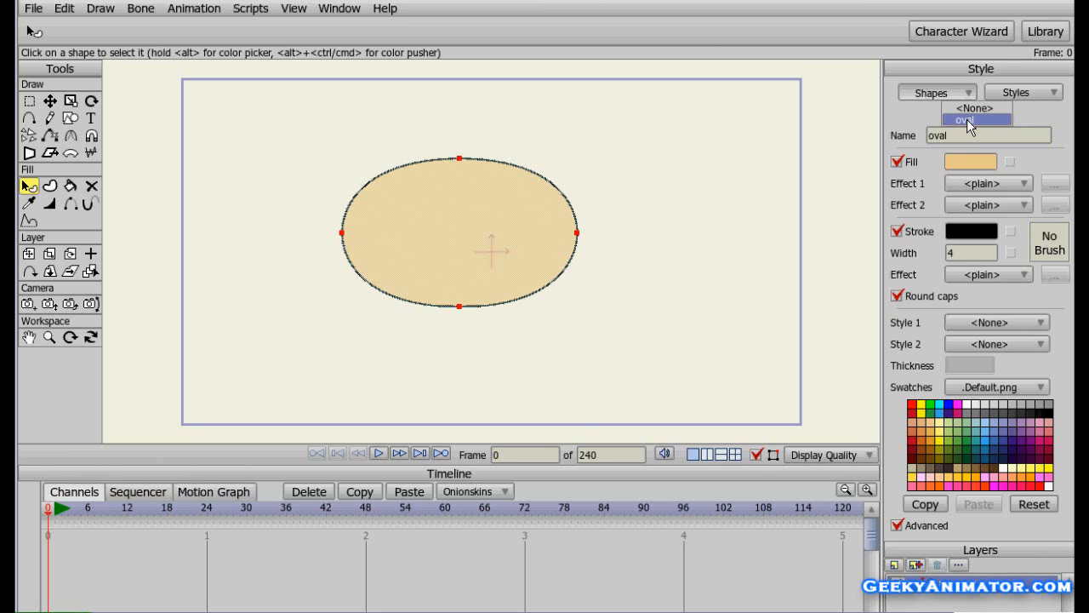
left_click(967, 119)
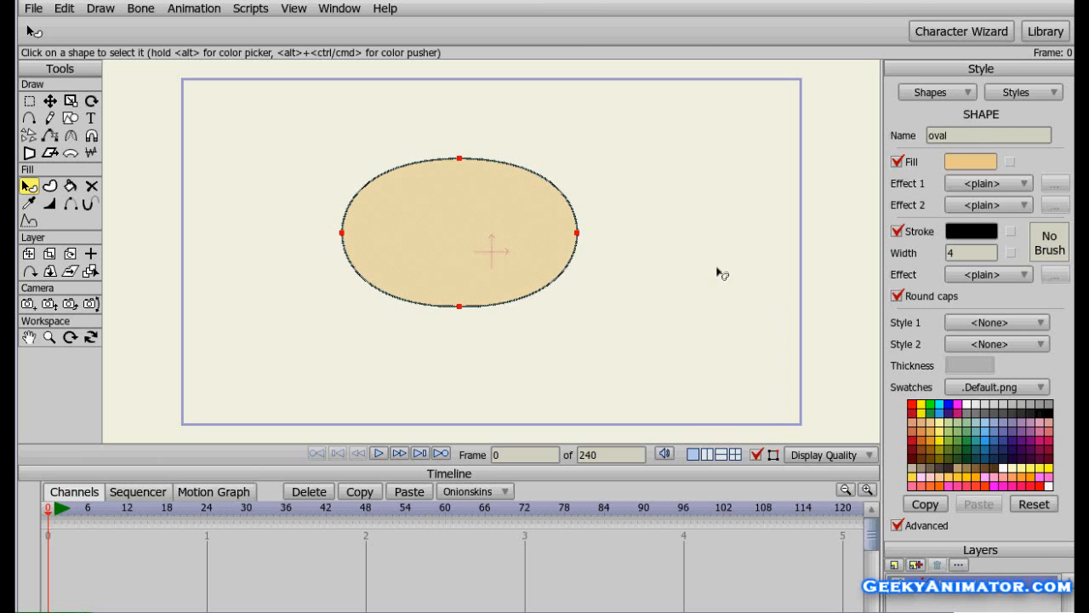
left_click(898, 525)
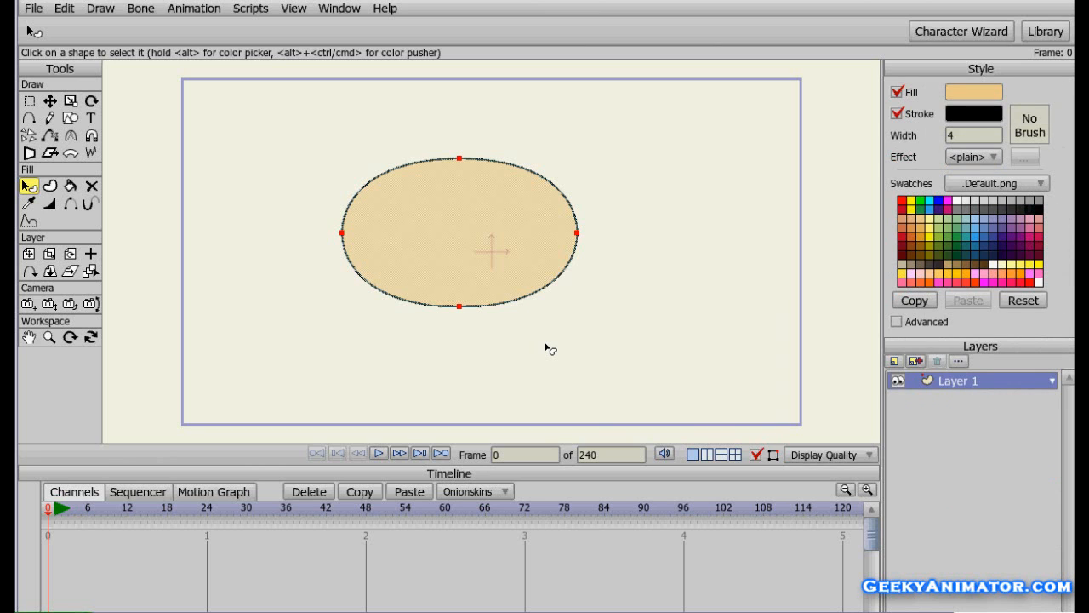